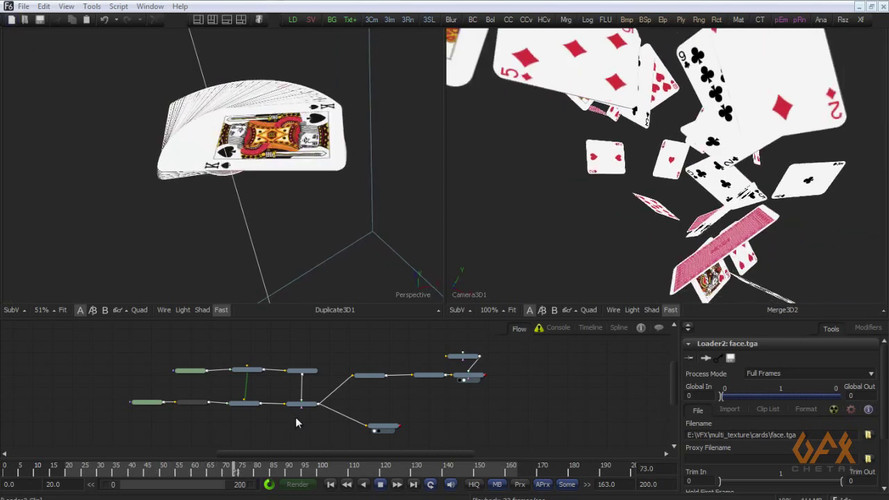
Start a new composition and load the PC.####.tga sequence from the card_seq folder into the first viewer.
click(11, 20)
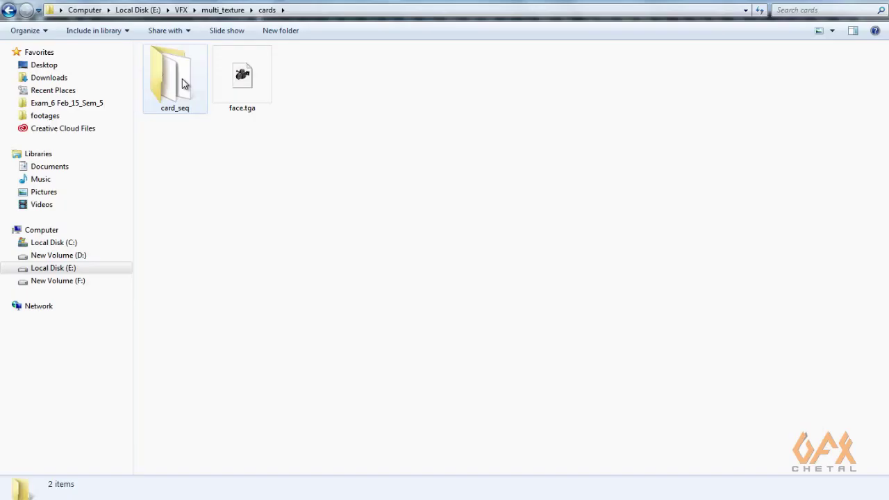
double_click(183, 83)
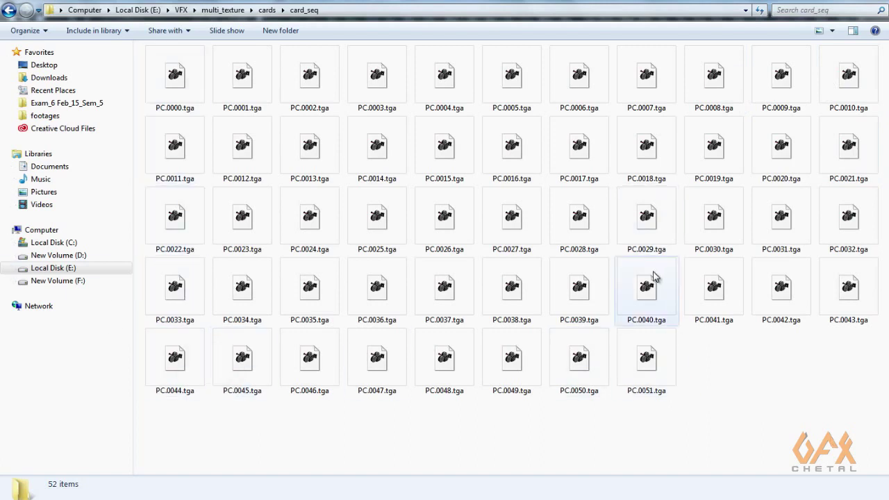
drag(174, 95, 168, 156)
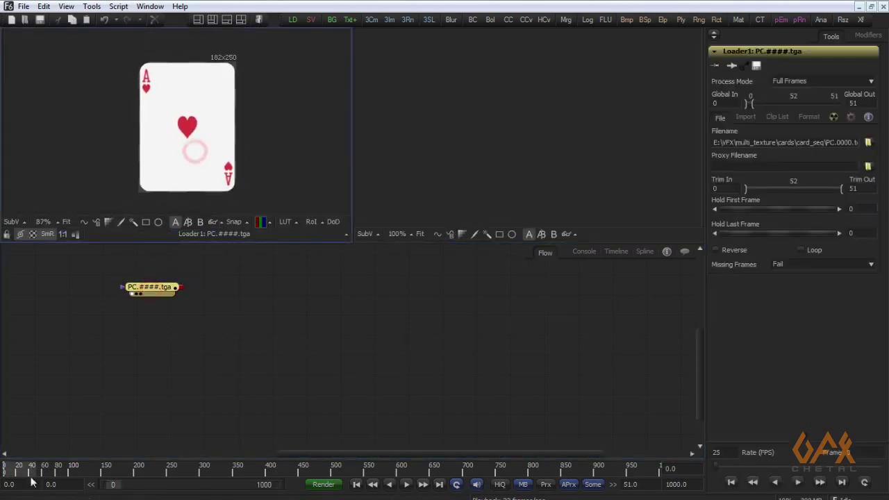
click(7, 469)
mouse_move(7, 470)
mouse_down()
mouse_move(25, 471)
mouse_move(4, 472)
mouse_up()
Load face.tga from the cards folder and show it in the second viewer.
key(alt+Tab)
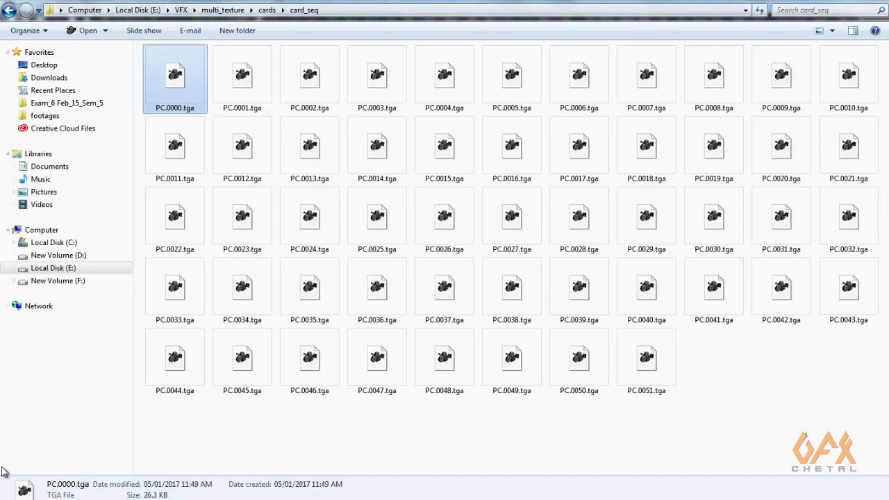
key(BackSpace)
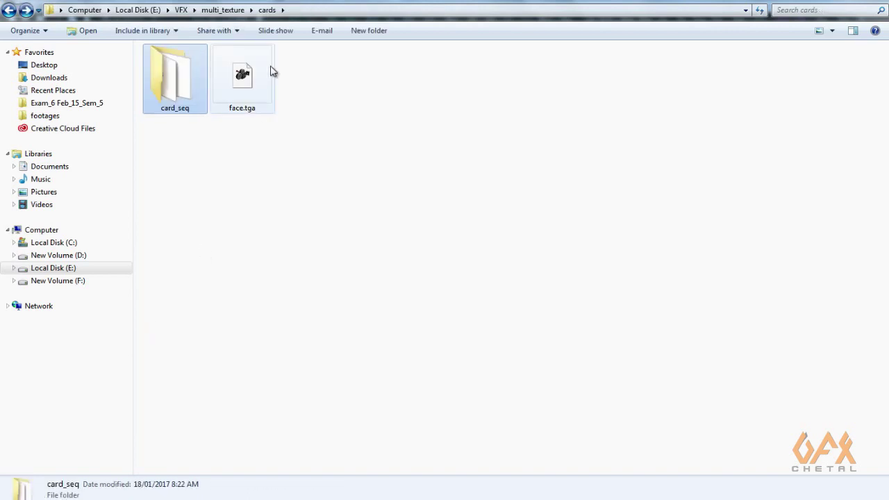
drag(264, 72, 540, 126)
scroll(505, 118, up, 3)
scroll(517, 117, down, 2)
scroll(538, 126, down, 1)
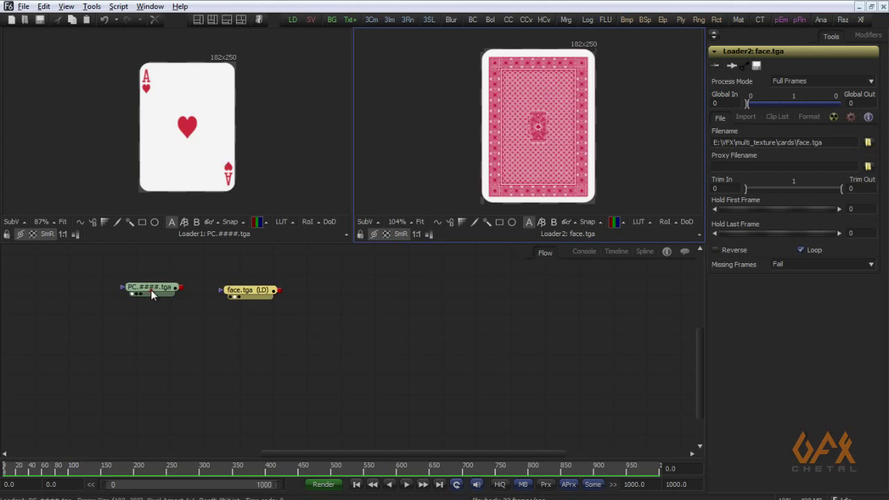
Feed the PC.####.tga loader into a new Image Plane 3D, view it in the first viewer and align both nodes.
drag(153, 292, 126, 312)
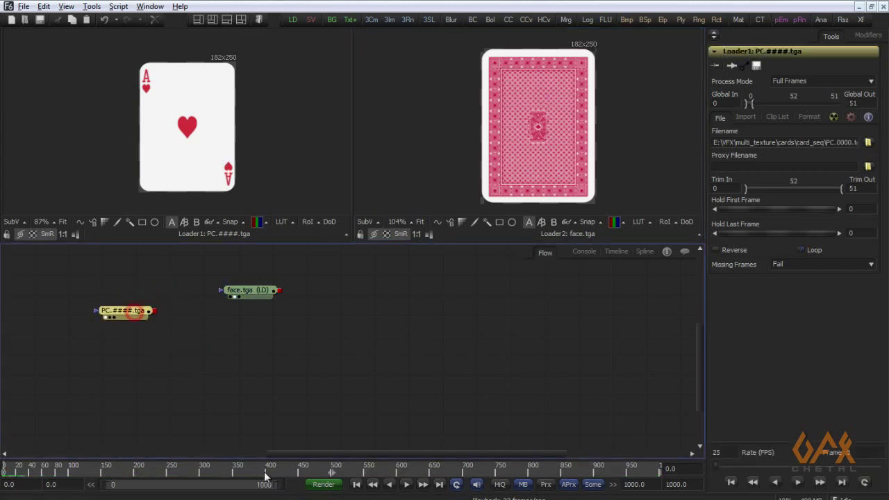
click(200, 359)
click(92, 6)
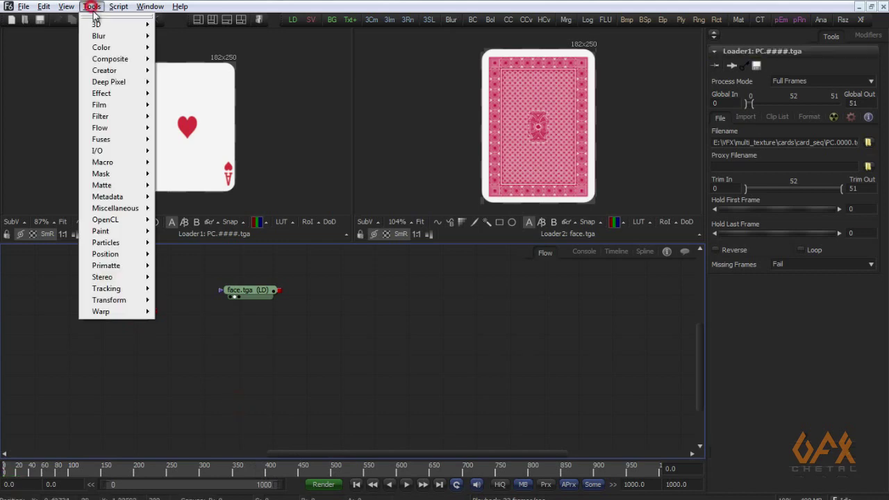
mouse_move(145, 30)
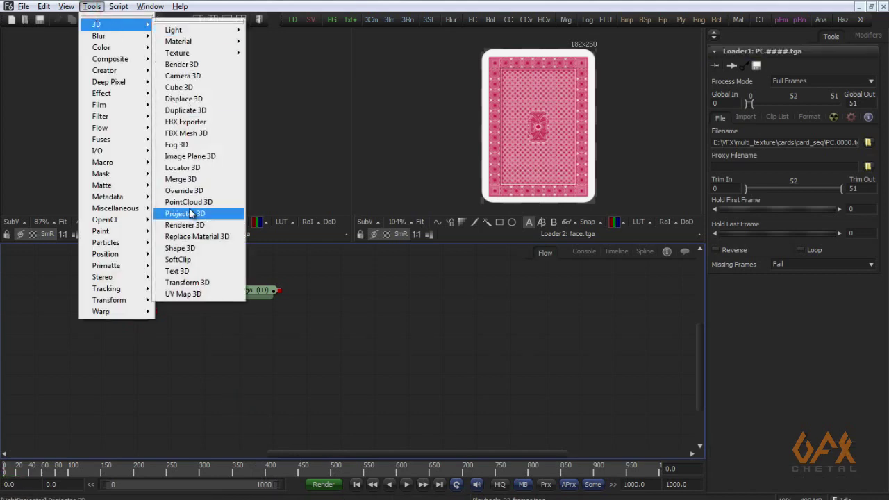
click(190, 156)
drag(132, 311, 175, 96)
drag(238, 408, 244, 378)
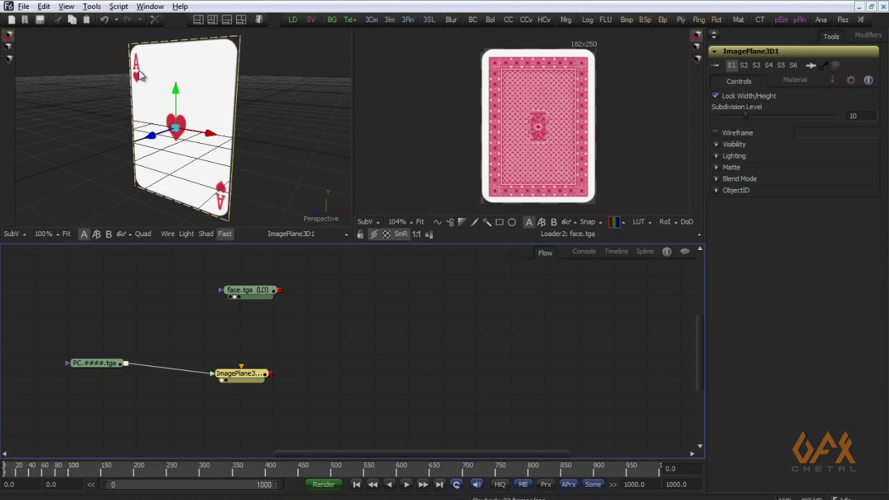
drag(139, 75, 199, 73)
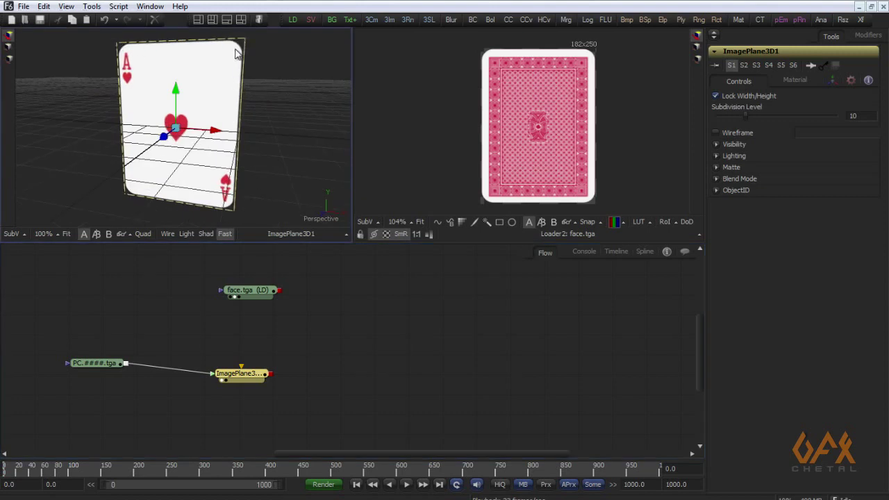
drag(99, 366, 90, 374)
click(243, 375)
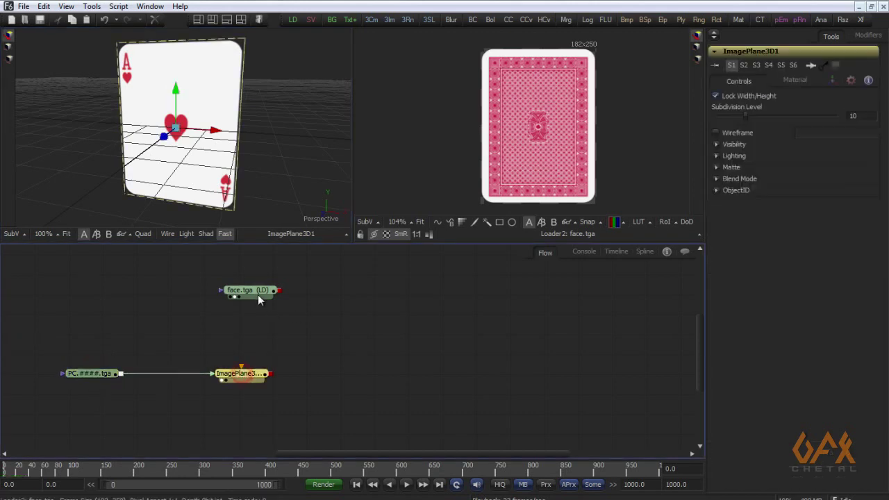
Feed the face.tga loader into a second Image Plane 3D and merge both planes in a viewed Merge 3D.
drag(257, 293, 209, 298)
click(92, 6)
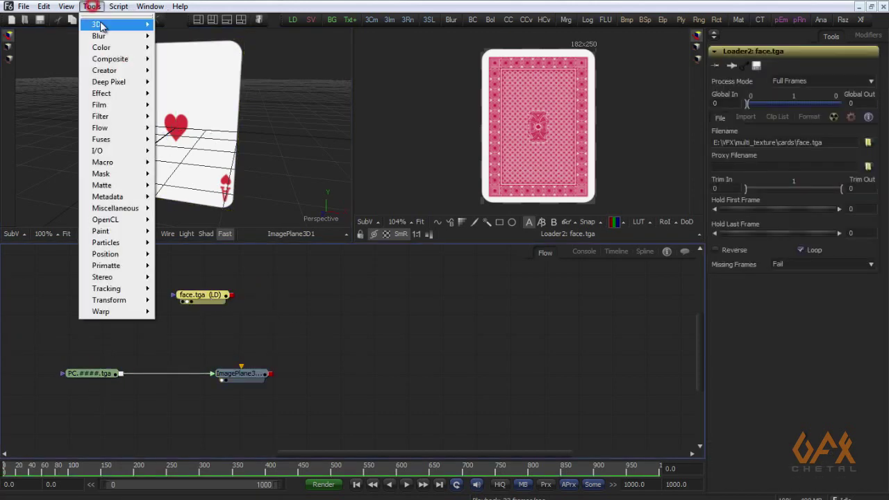
mouse_move(111, 24)
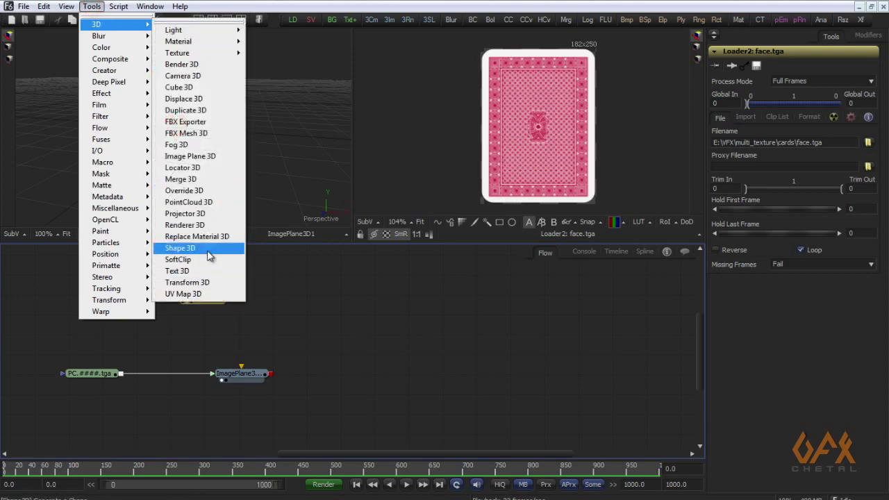
click(193, 157)
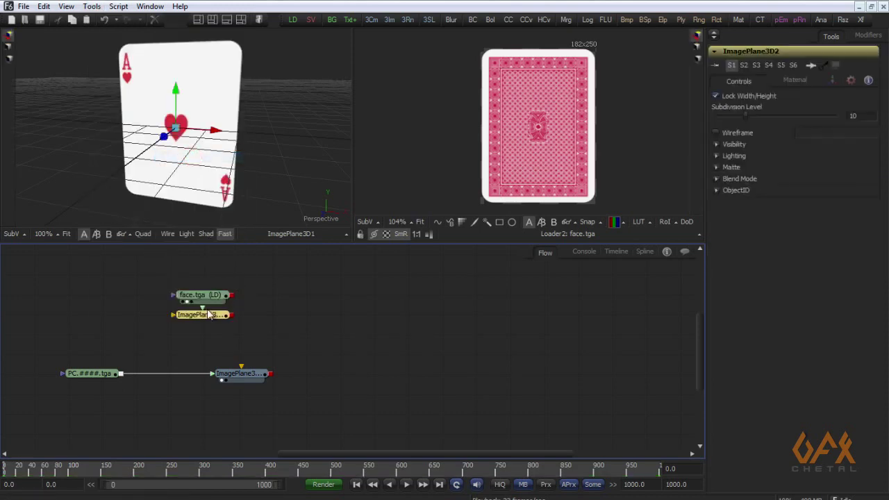
drag(198, 311, 301, 305)
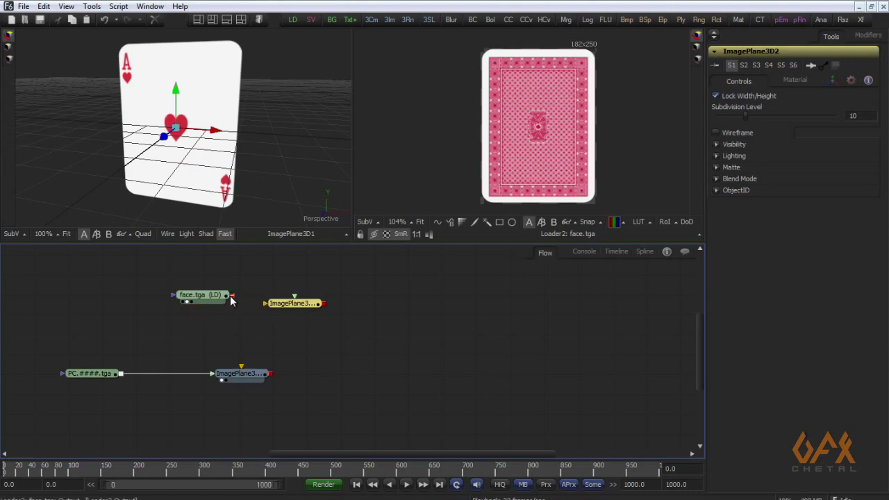
drag(231, 296, 83, 189)
Set the face.tga image plane's Z offset to -0.001 so it sits just behind the card front.
click(292, 297)
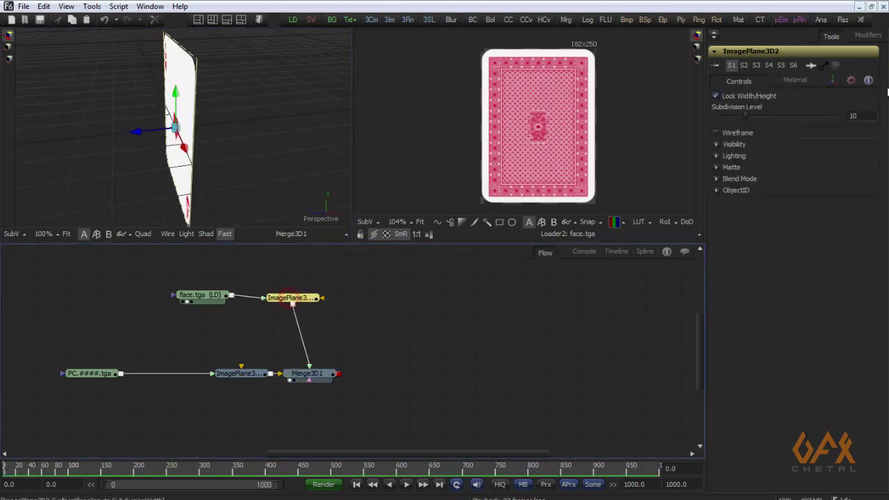
click(835, 81)
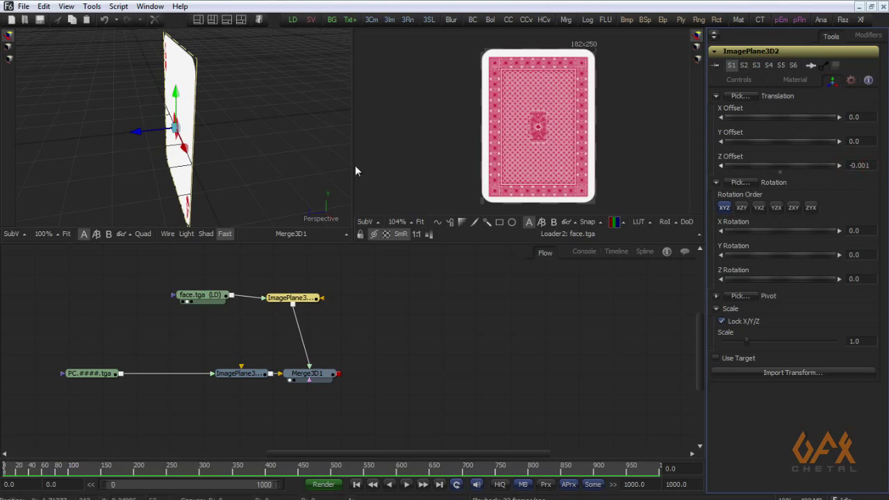
drag(251, 148, 254, 170)
Move the face.tga loader farther from its image plane and set both image planes' subdivision level to 1.
drag(201, 298, 105, 309)
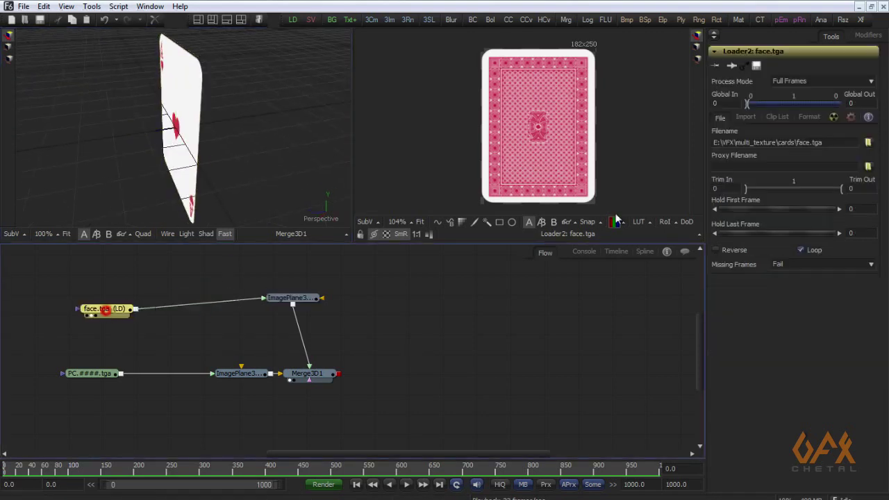
click(297, 300)
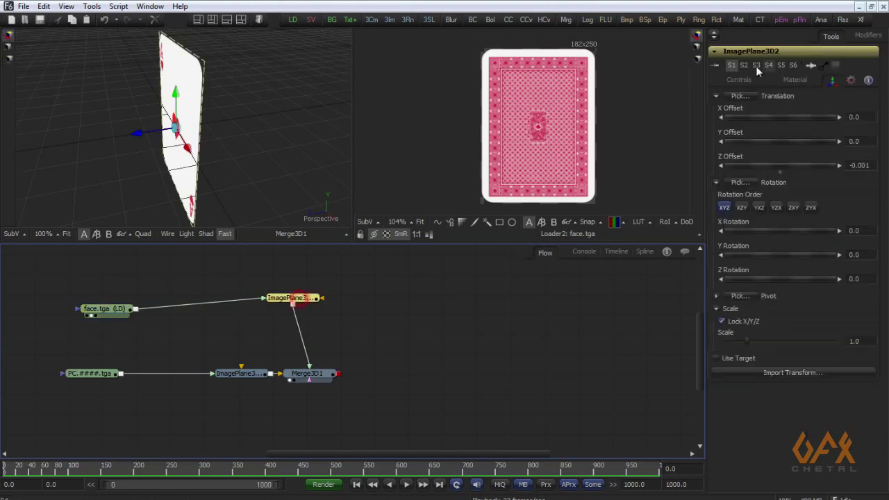
click(729, 77)
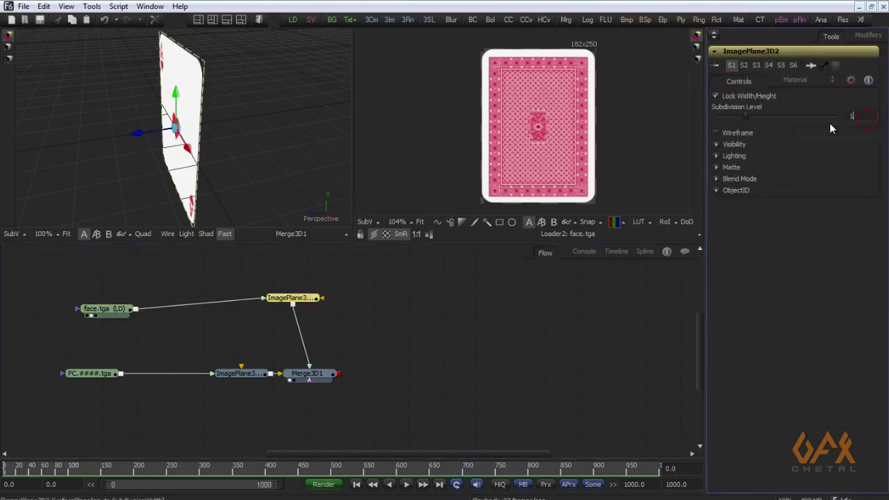
click(240, 375)
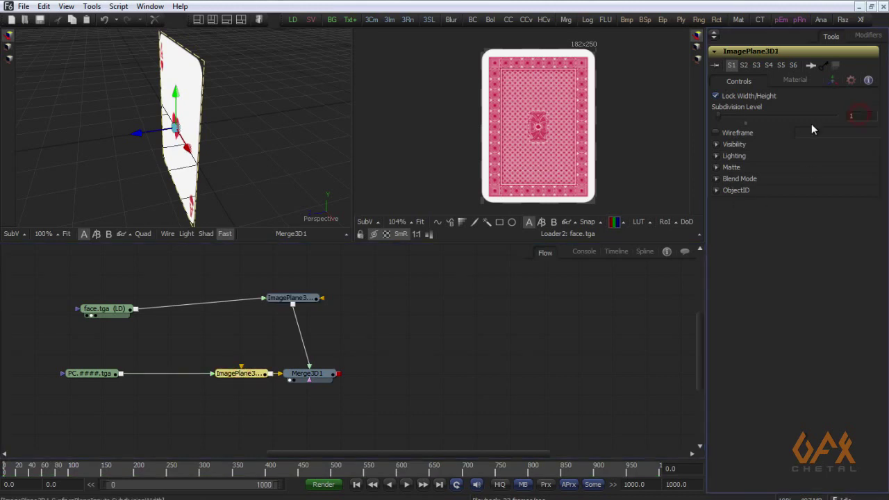
drag(104, 185, 167, 179)
Add a Duplicate 3D after Merge3D1 and display it in a single-viewer layout.
drag(311, 375, 336, 374)
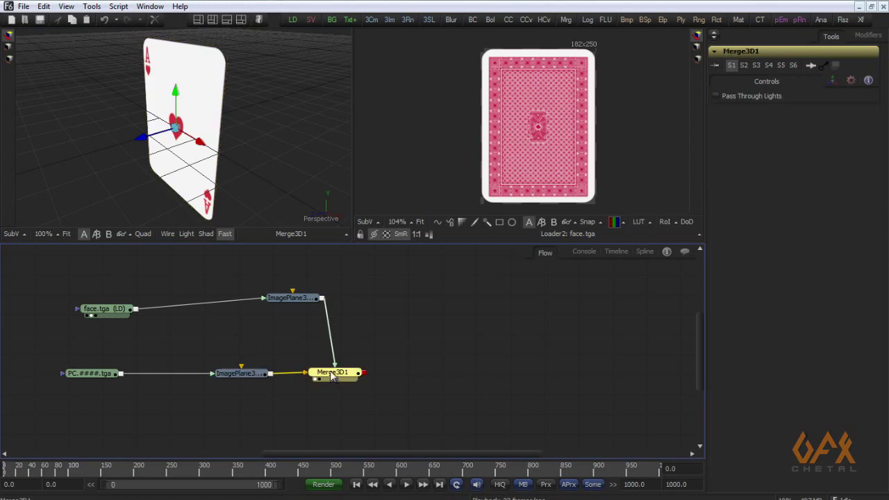
click(92, 7)
mouse_move(100, 25)
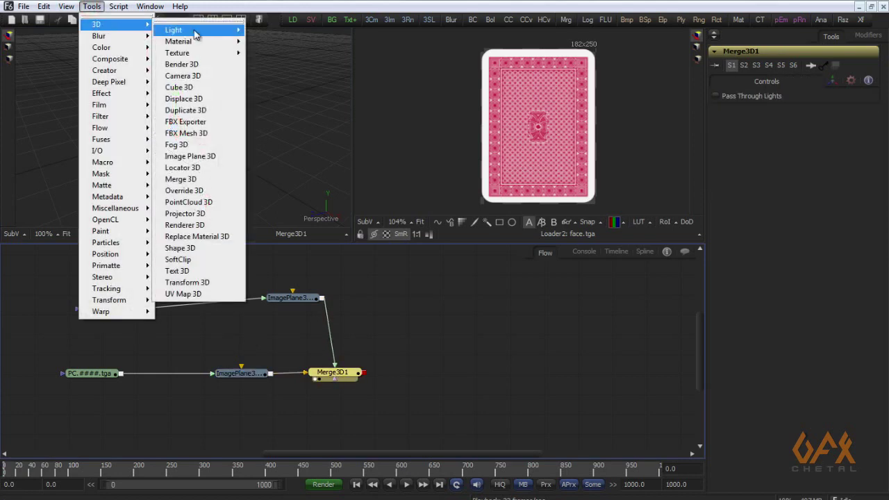
click(197, 110)
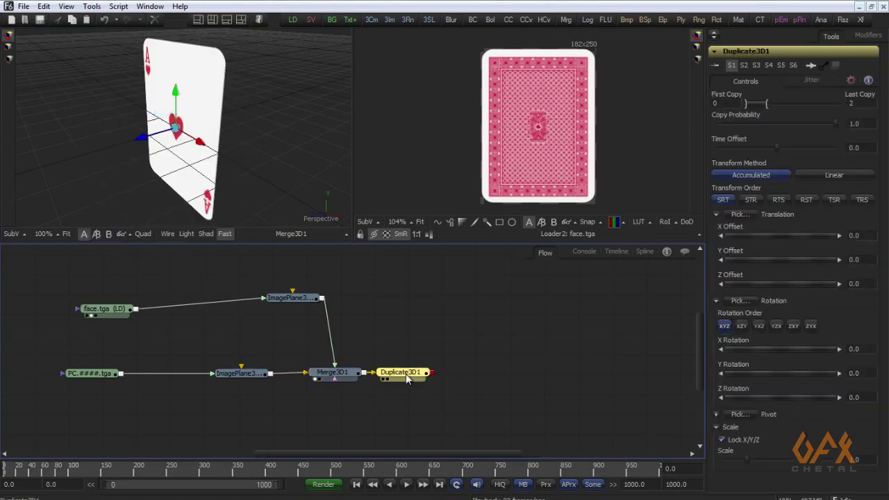
click(200, 20)
drag(400, 372, 374, 131)
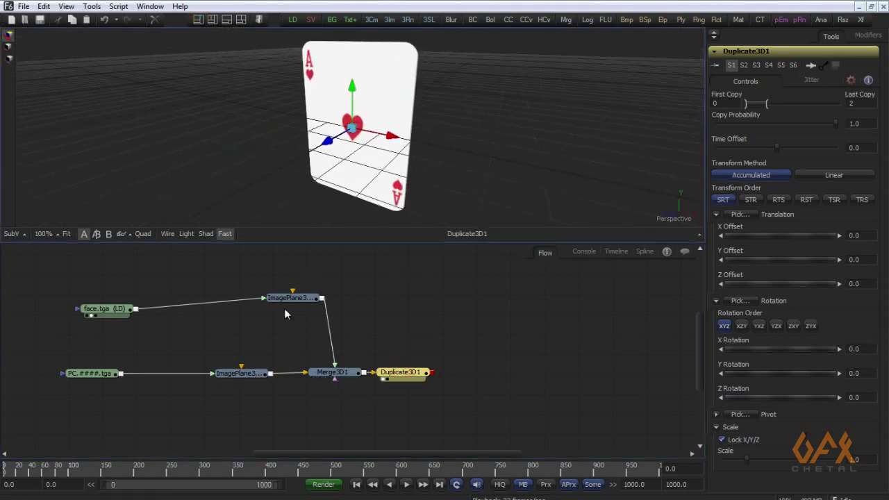
Move the merged card up along Y and toward negative X, away from the duplicate's pivot.
click(332, 372)
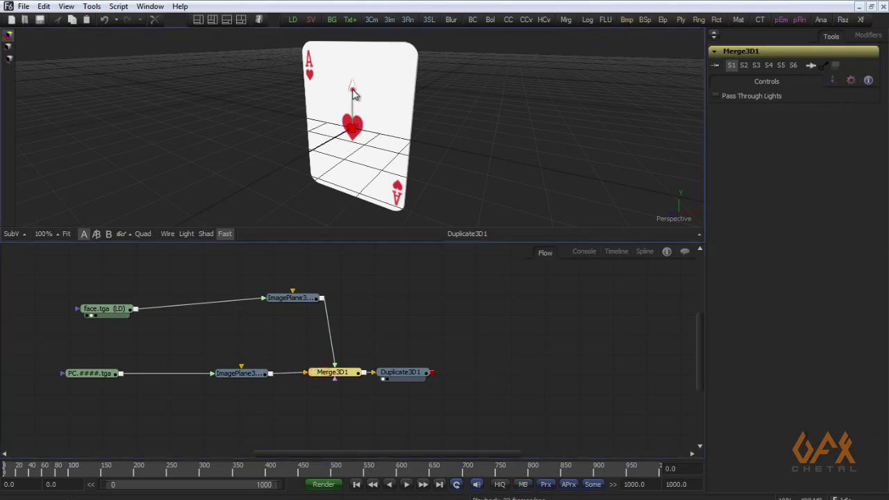
drag(353, 90, 354, 46)
drag(390, 89, 359, 87)
drag(317, 40, 317, 36)
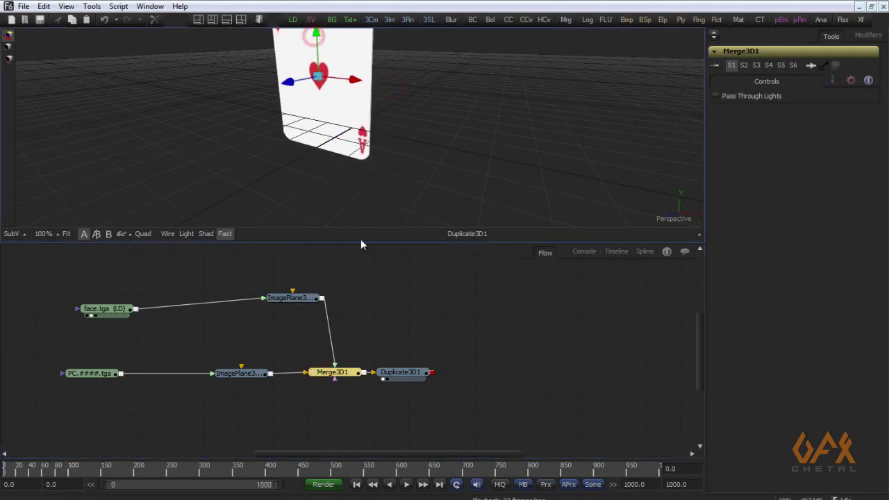
Set the last copy of Duplicate3D1 to 12.
click(408, 373)
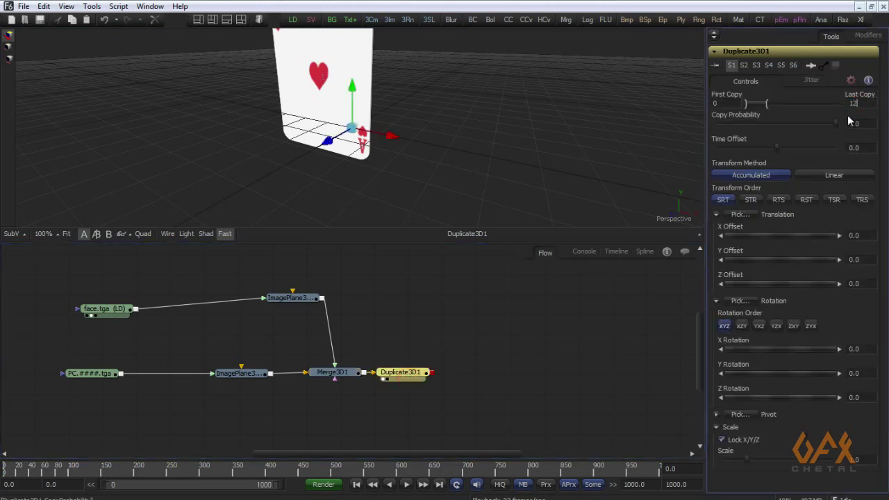
text(12)
key(Tab)
Fan out the duplicated cards with a Z rotation of about -12.067 and a Z offset of 0.001.
drag(743, 401, 739, 401)
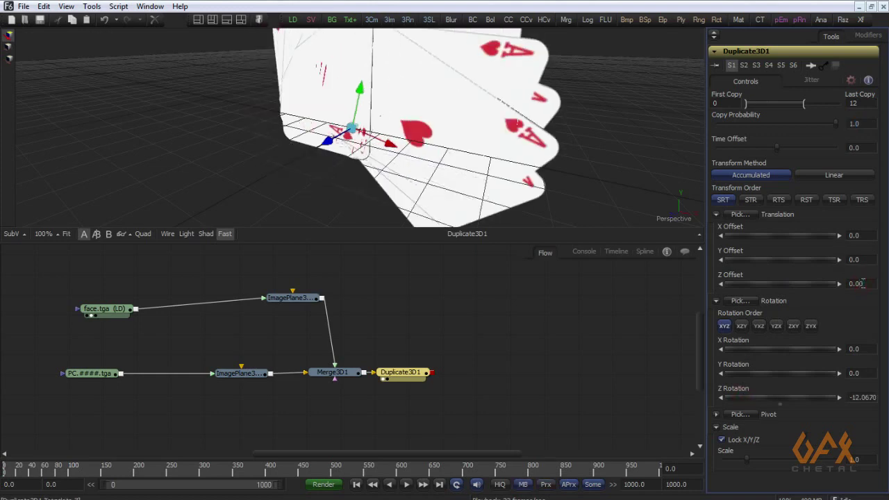
key(Return)
scroll(350, 143, down, 3)
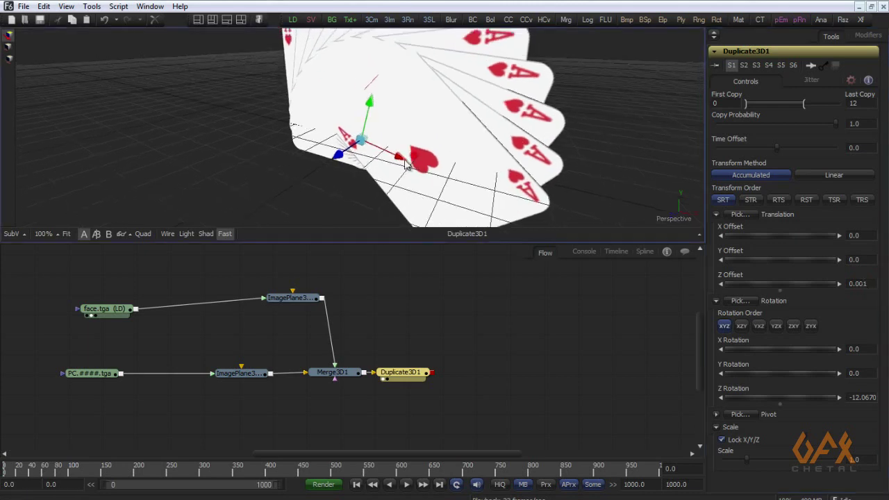
drag(332, 163, 399, 169)
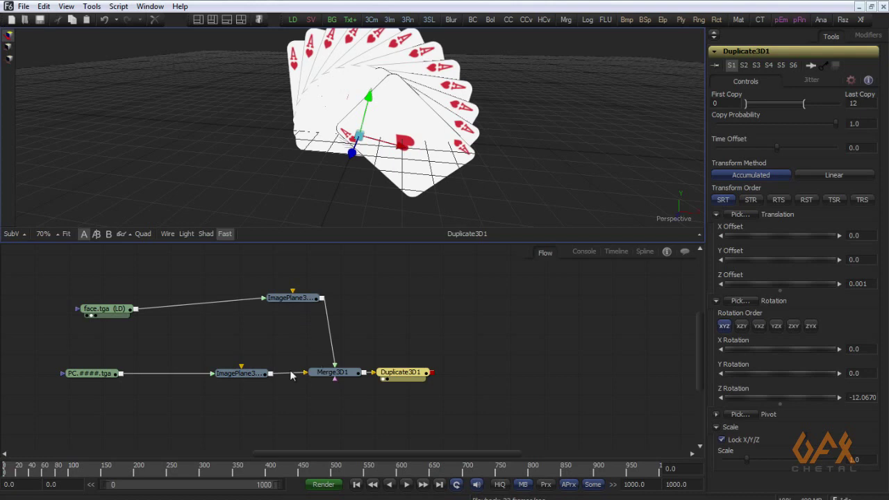
Space the Merge3D1 and Duplicate3D1 nodes farther apart in the flow.
drag(333, 373, 322, 373)
drag(420, 375, 462, 376)
drag(451, 135, 402, 128)
drag(311, 75, 292, 145)
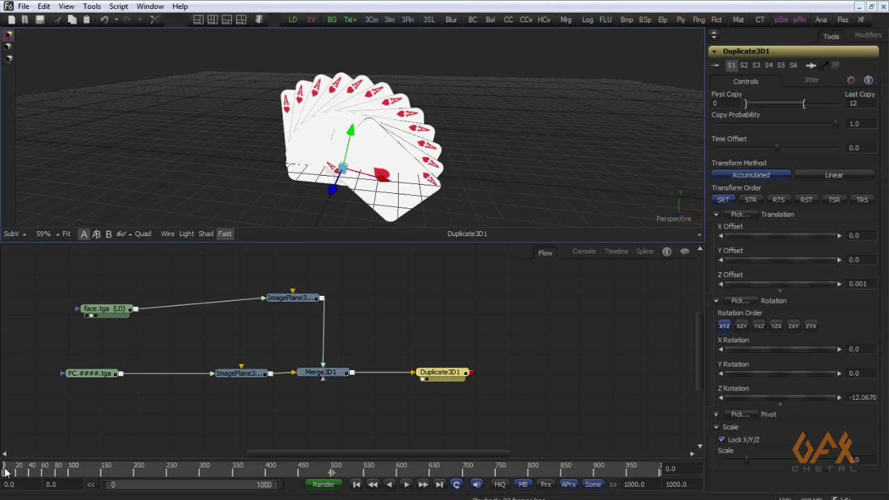
Scrub the first frames of the timeline to check which card faces the copies show.
drag(4, 472, 2, 472)
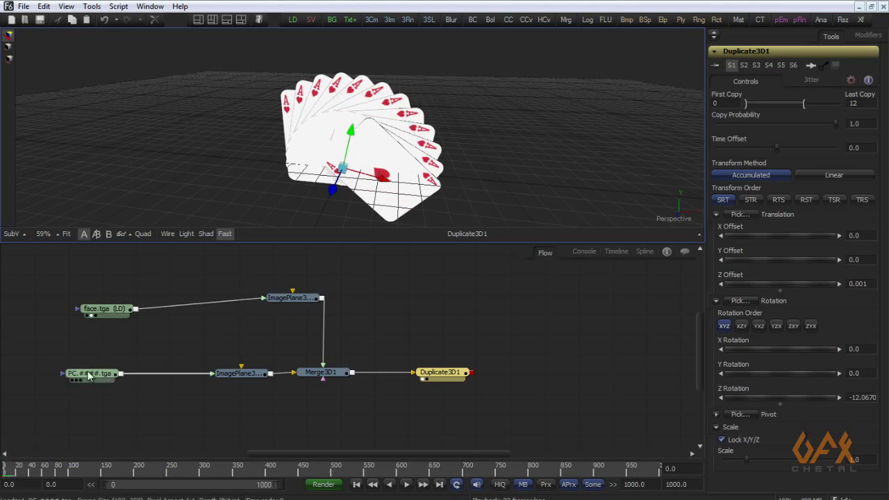
drag(3, 467, 0, 469)
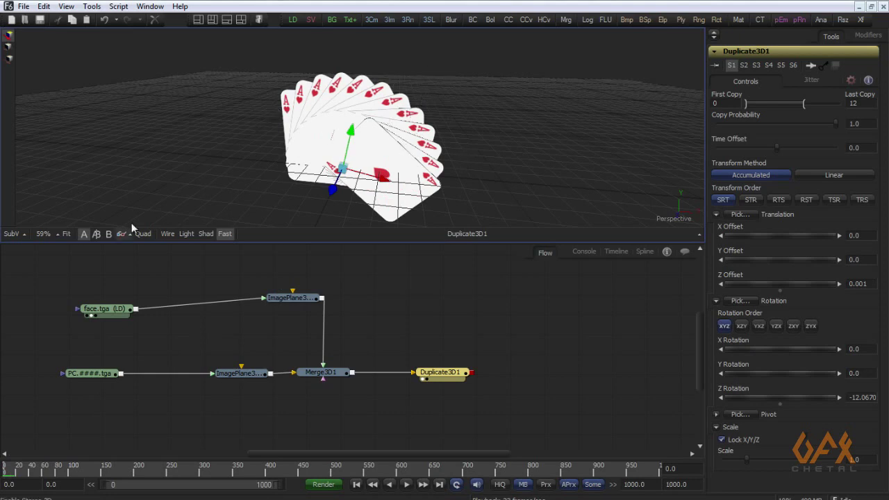
Set the Time Offset of Duplicate3D1 to 1 so each copy uses a different frame of the card sequence.
click(434, 372)
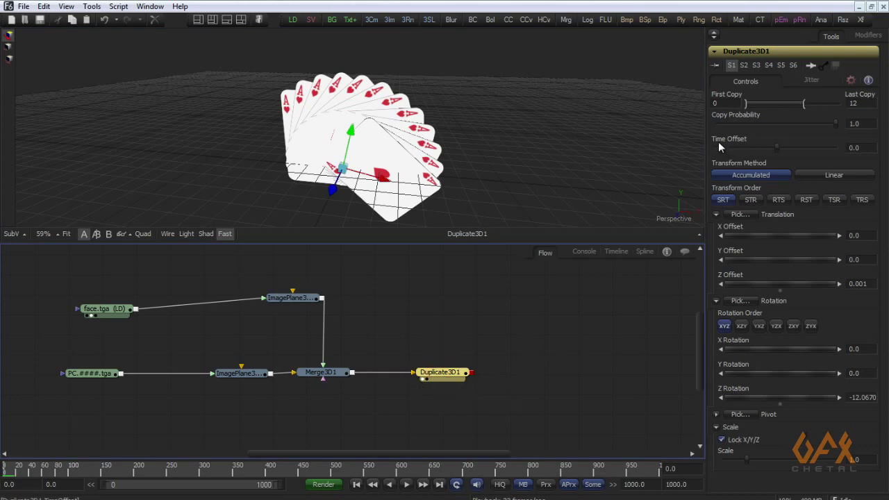
click(865, 148)
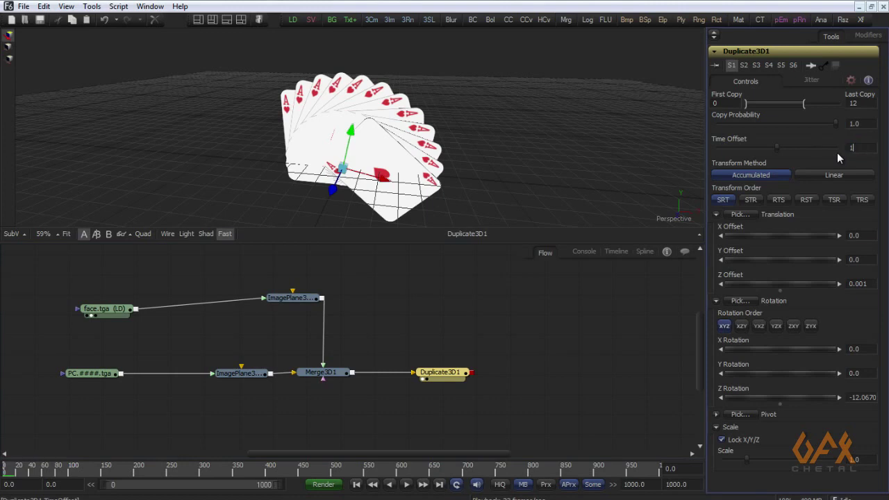
key(Return)
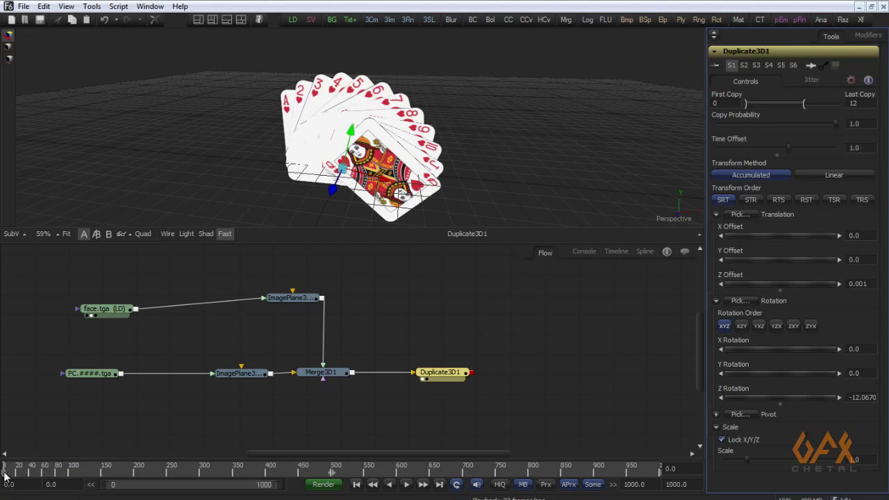
mouse_move(3, 475)
mouse_down()
mouse_move(31, 476)
mouse_move(2, 478)
mouse_up()
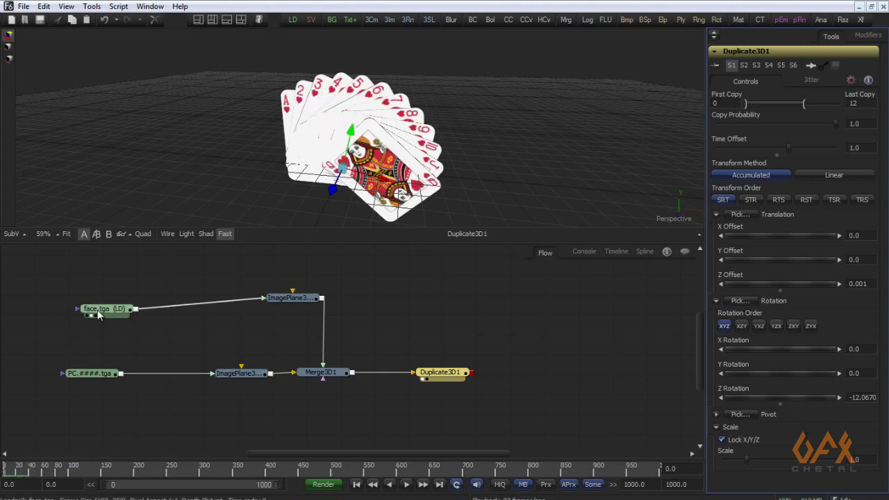
Move the face.tga and PC.####.tga loaders farther from the image planes and enable Loop on the PC.####.tga loader.
drag(116, 315, 99, 310)
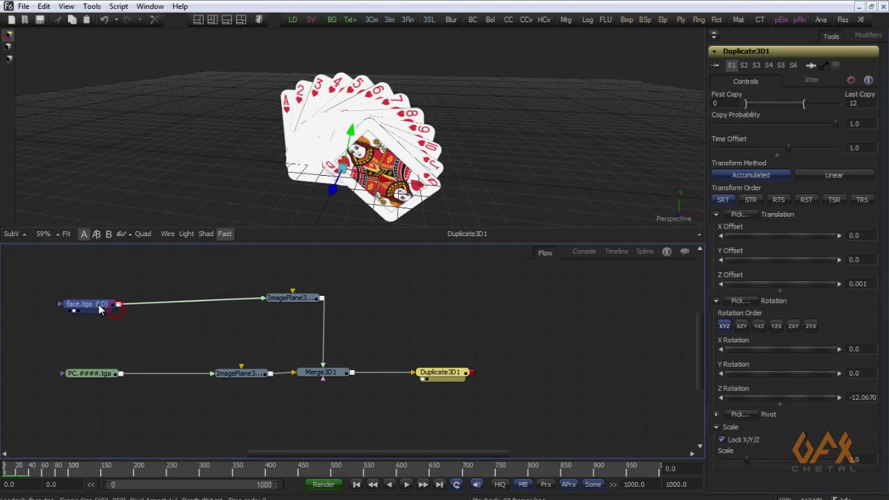
click(74, 345)
click(87, 374)
drag(100, 379, 79, 378)
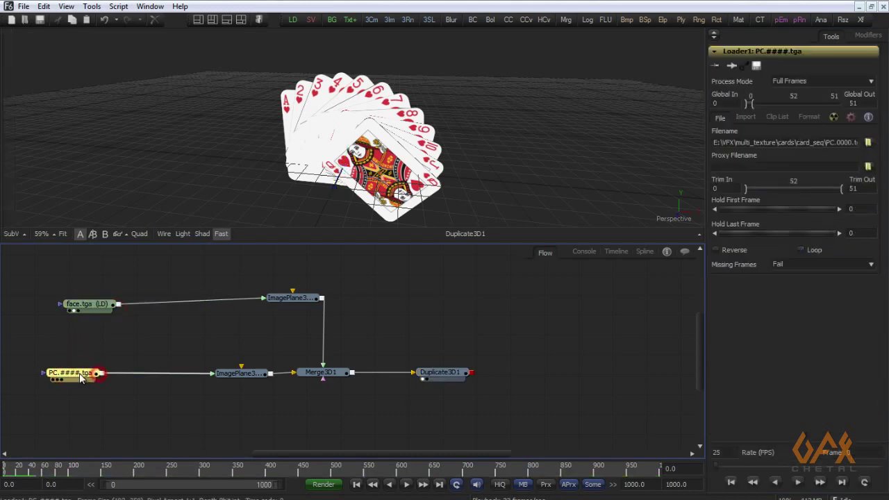
click(801, 250)
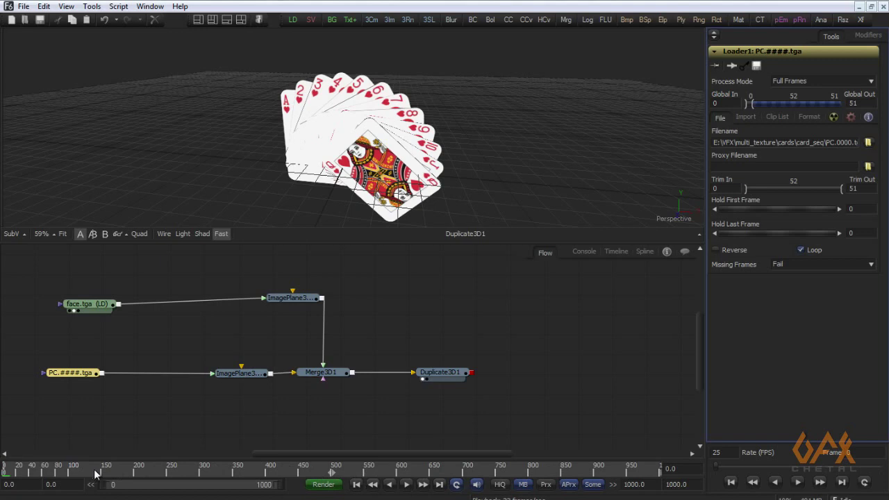
Set the composition's end frame to 200.
click(690, 486)
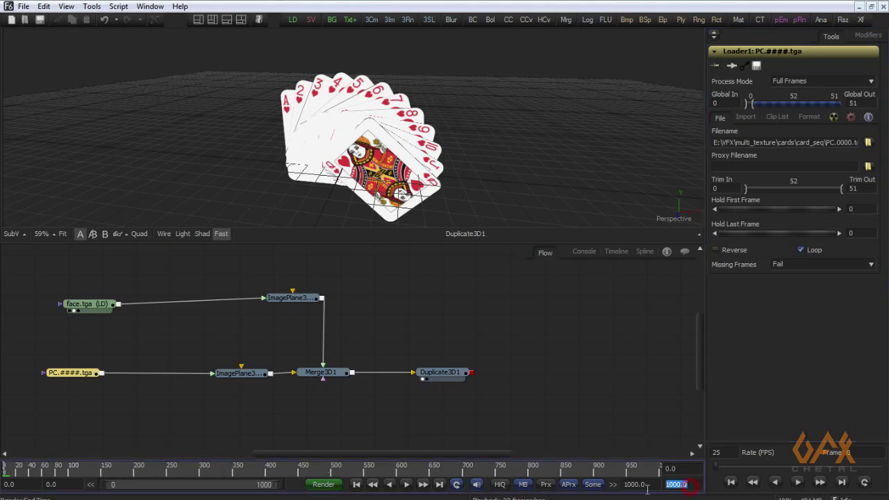
text(200)
key(Return)
Display the PC.####.tga loader in the viewer and scrub the first frames of its card sequence.
click(82, 310)
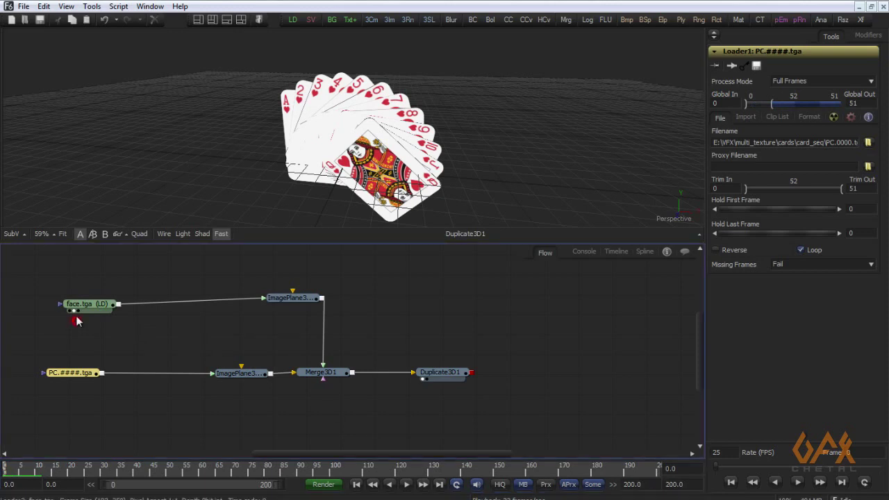
drag(104, 310, 321, 127)
drag(61, 378, 321, 86)
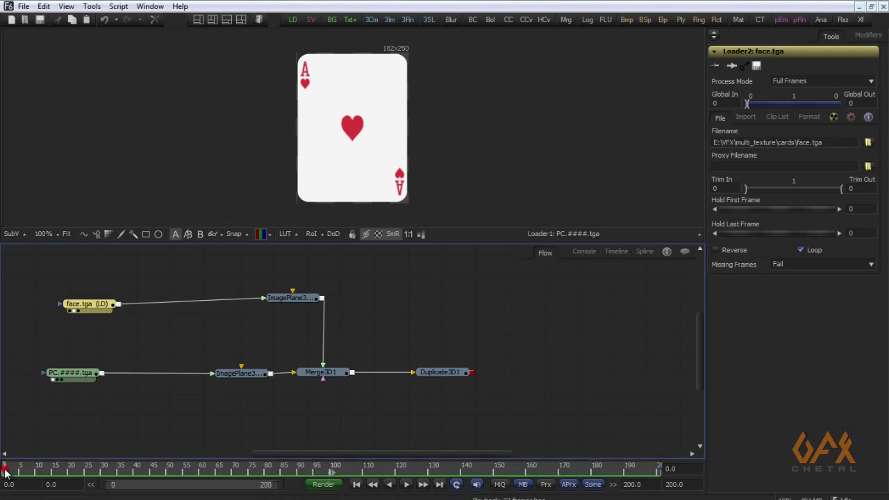
drag(6, 472, 2, 474)
drag(49, 379, 130, 366)
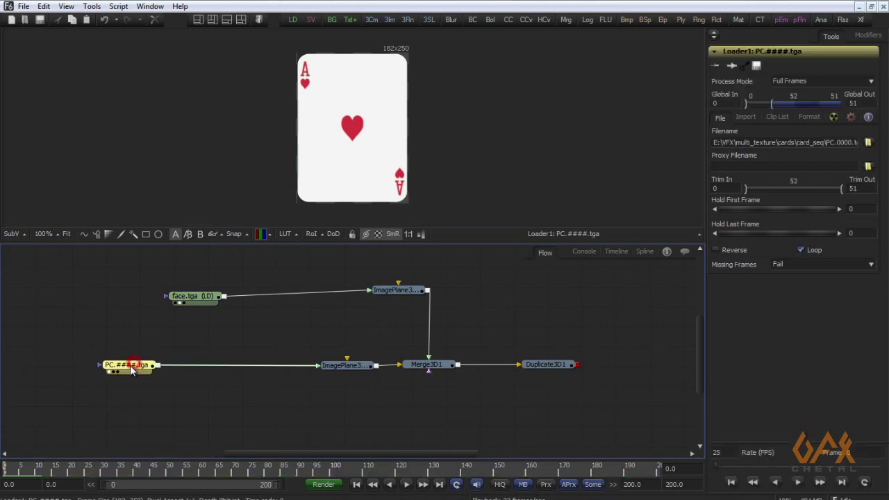
Insert a Time Stretcher between the PC.####.tga loader and its image plane, and display it in the viewer.
click(91, 7)
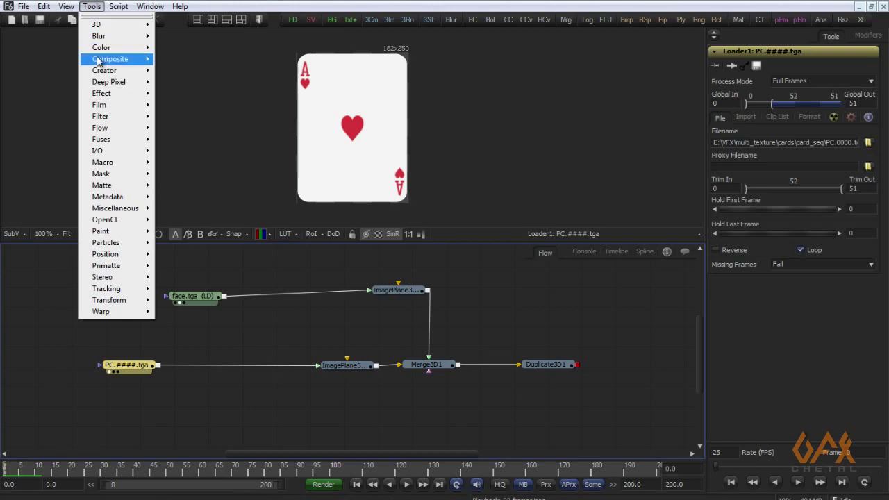
mouse_move(127, 214)
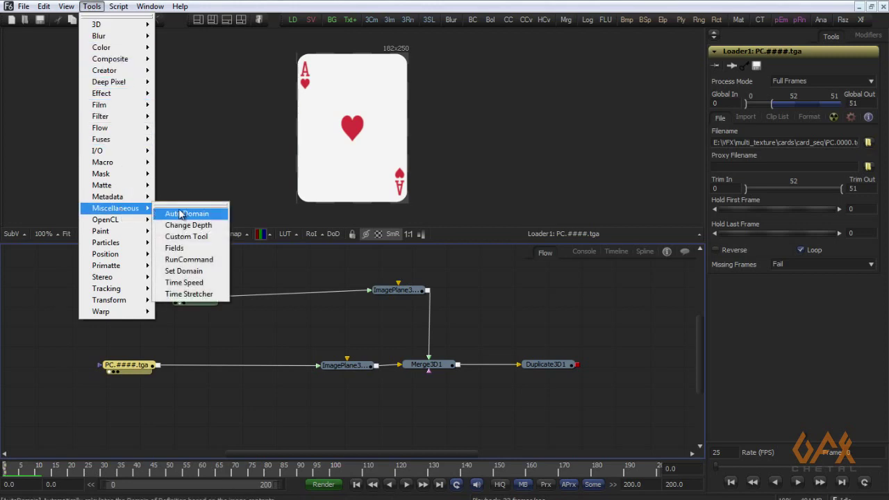
click(185, 295)
mouse_move(188, 365)
mouse_down()
mouse_move(215, 365)
mouse_move(329, 73)
mouse_up()
click(218, 371)
Remove the default Source Time animation from TimeStretcher1 and animate Source Time anew with a key of 0 at frame 0.
right_click(736, 94)
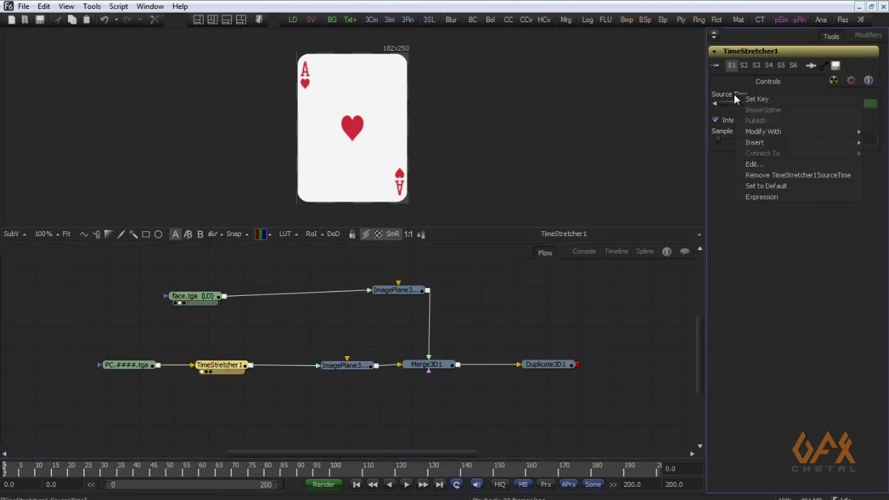
click(756, 175)
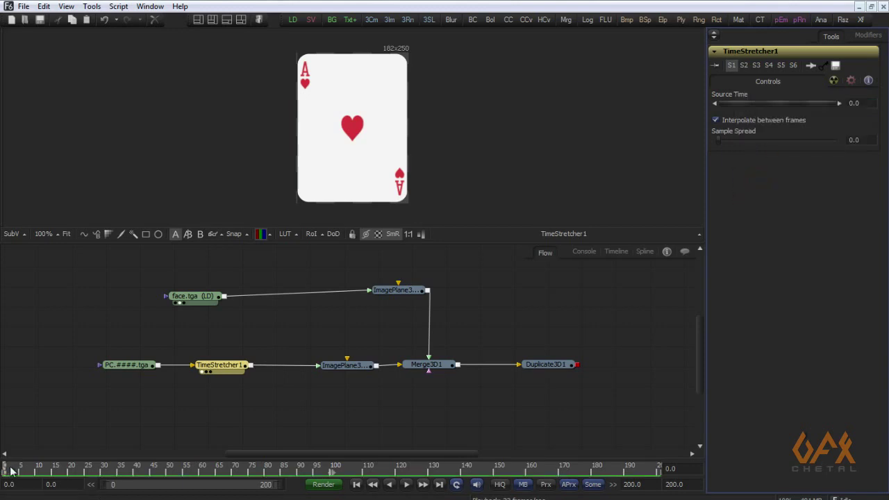
right_click(728, 96)
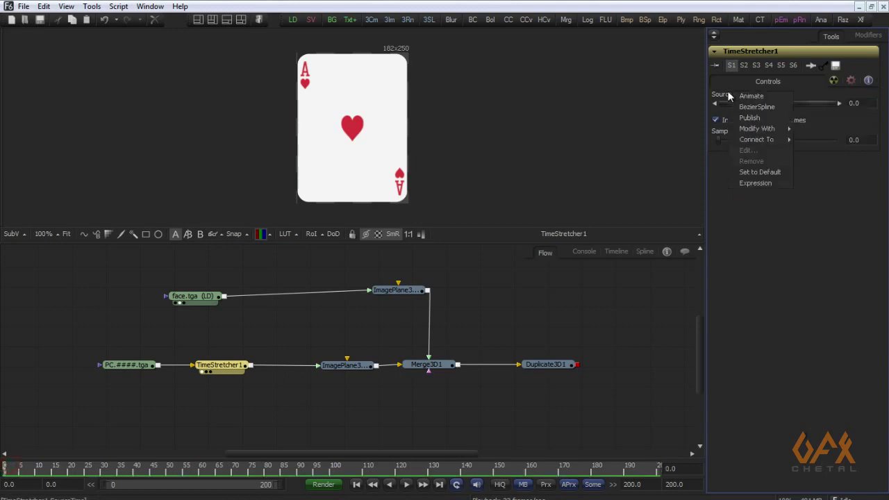
click(742, 96)
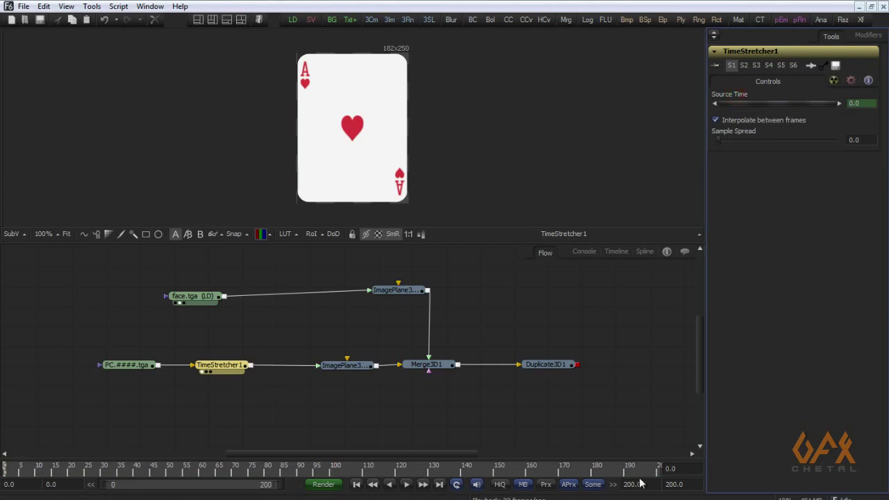
Key the Source Time of TimeStretcher1 to 1 at frame 201.
drag(643, 473, 665, 476)
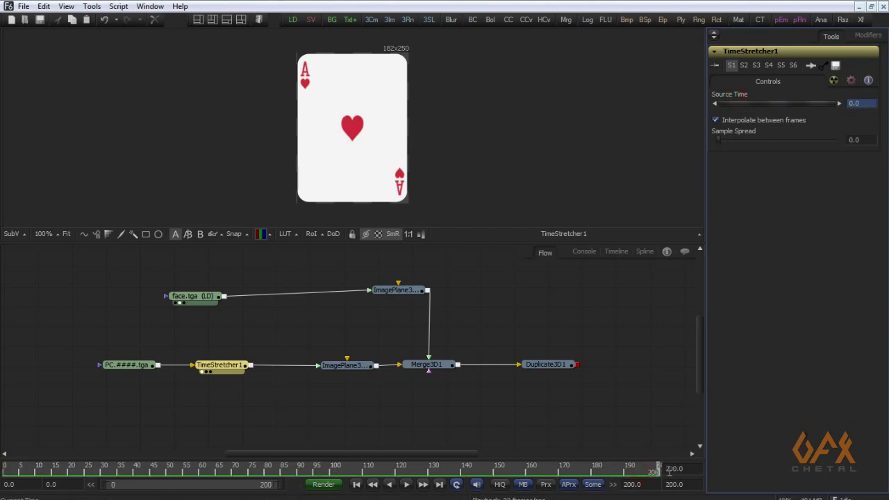
key(Right)
double_click(853, 102)
text(1)
key(Return)
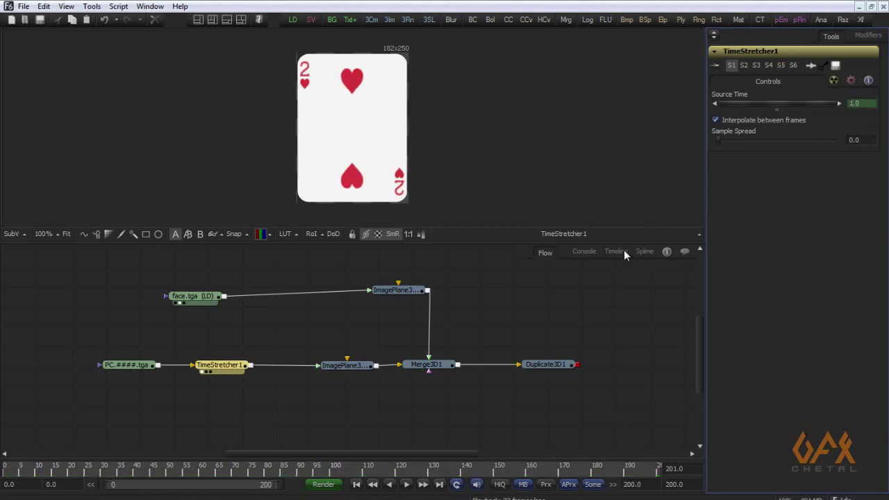
Show the fitted Source Time curve of TimeStretcher1 in the spline editor and scrub the timeline to check the transition.
click(644, 252)
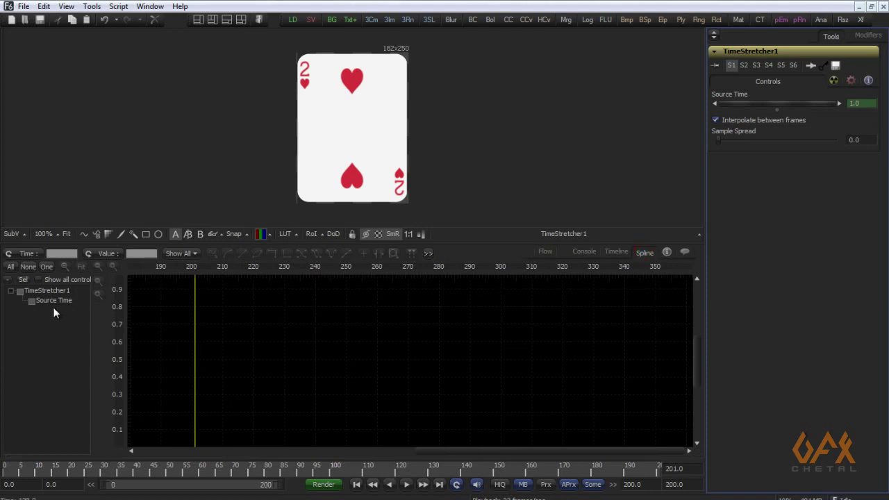
click(52, 301)
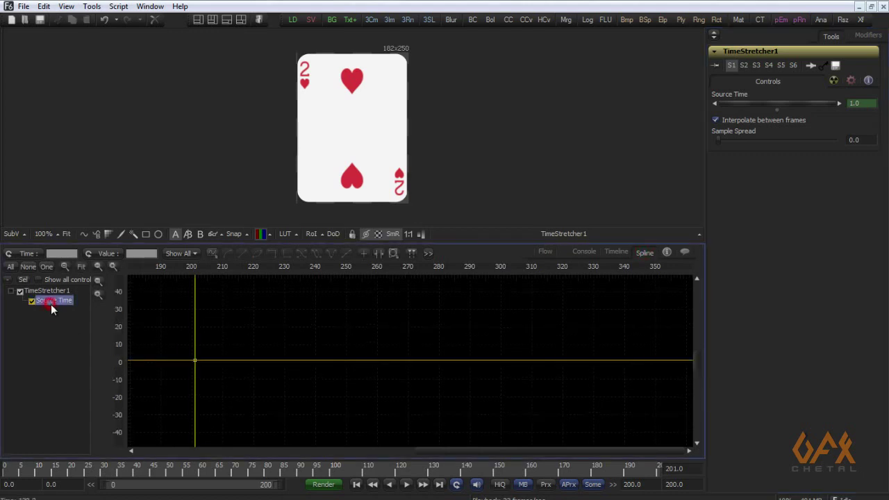
click(81, 266)
click(500, 325)
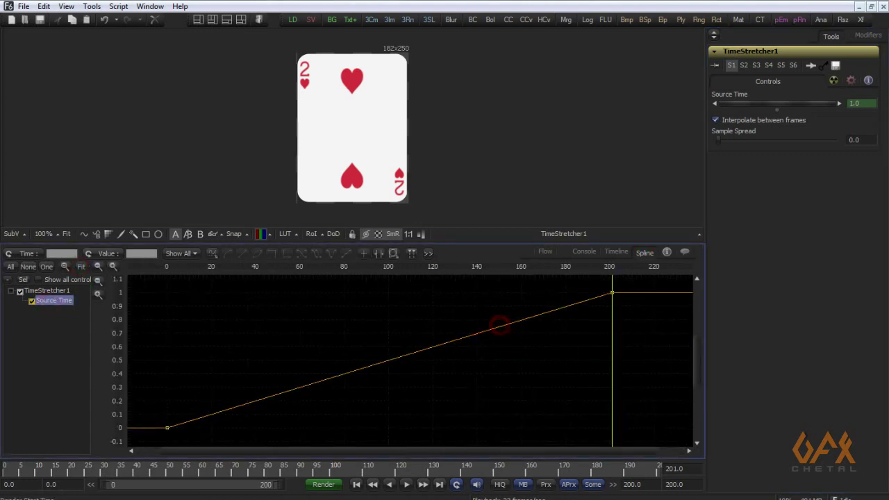
click(20, 474)
drag(20, 475, 418, 476)
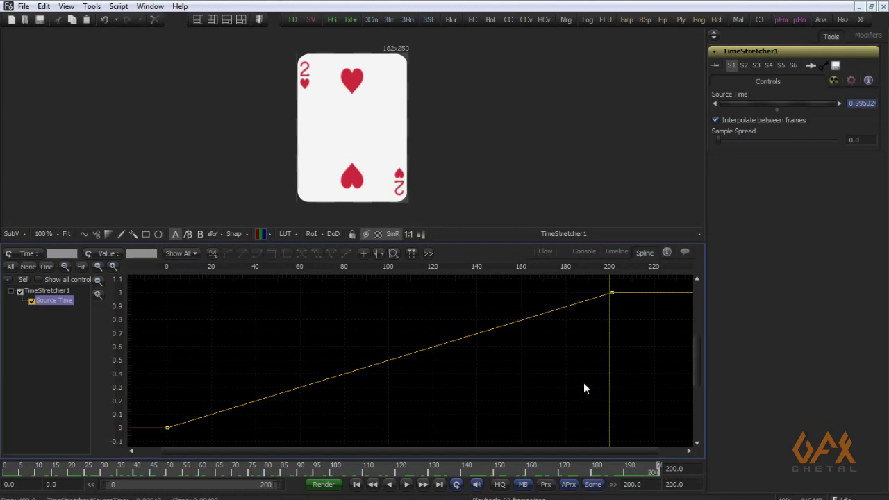
Apply Step In to both Source Time keys and scrub from frame 0 to 201 to check the card change.
drag(625, 284, 153, 457)
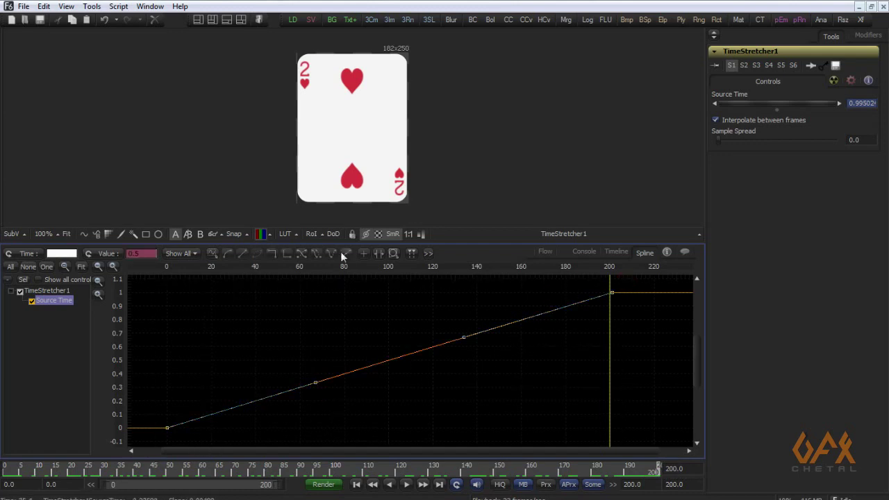
click(275, 256)
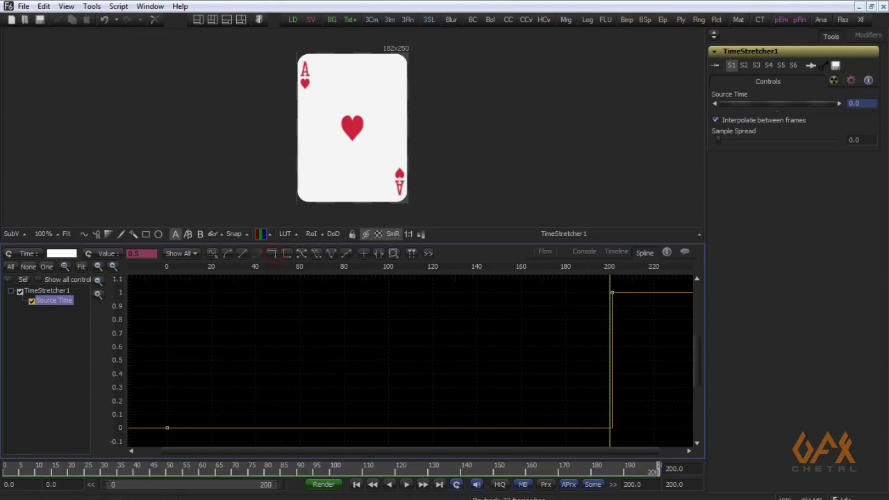
click(4, 468)
drag(4, 470, 669, 473)
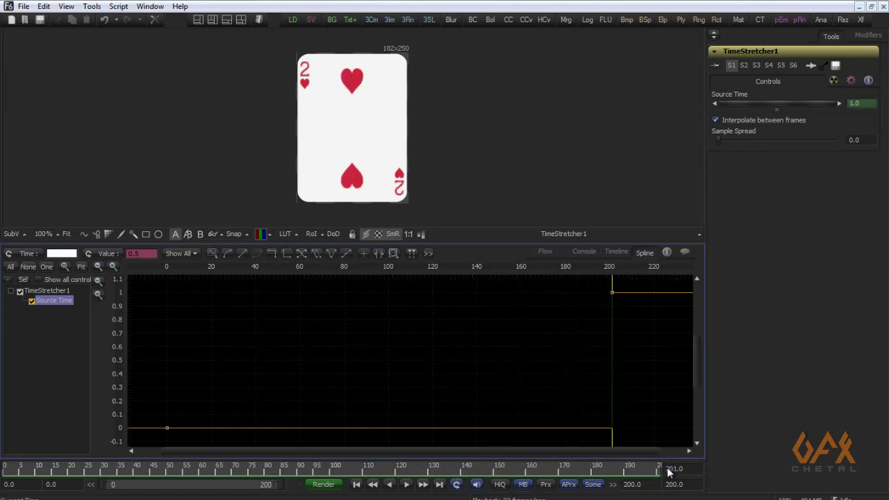
Examine the stepped Source Time curve before and beyond the key at frame 201.
drag(591, 353, 344, 375)
drag(552, 369, 458, 389)
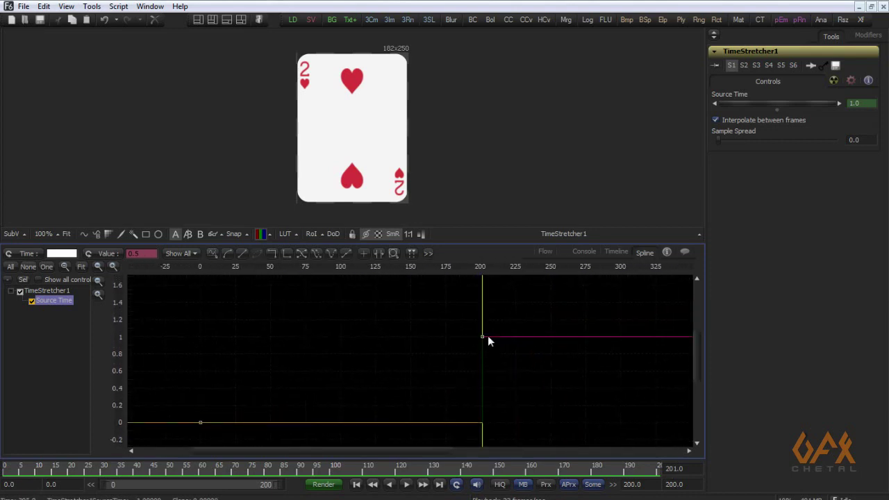
drag(623, 315, 214, 343)
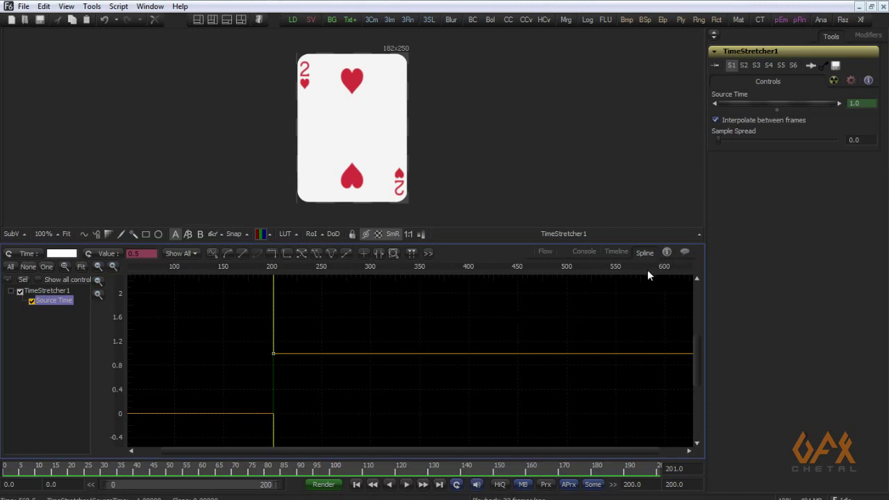
drag(235, 389, 369, 377)
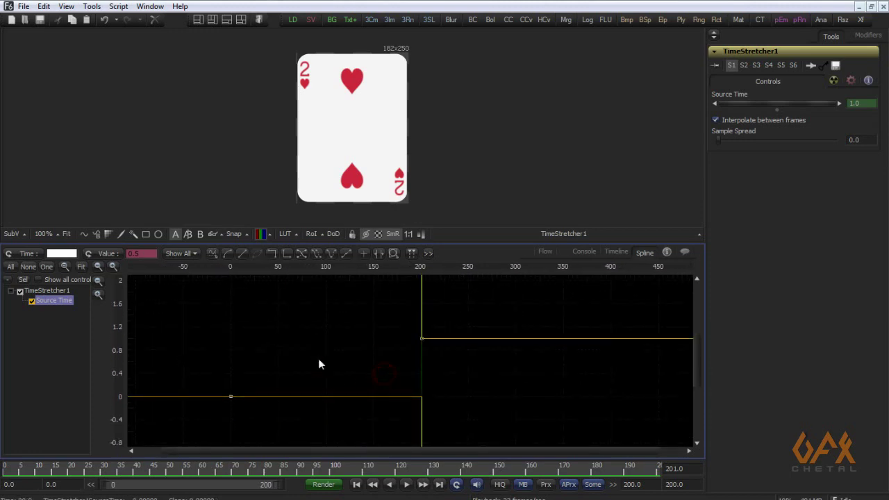
drag(316, 362, 277, 357)
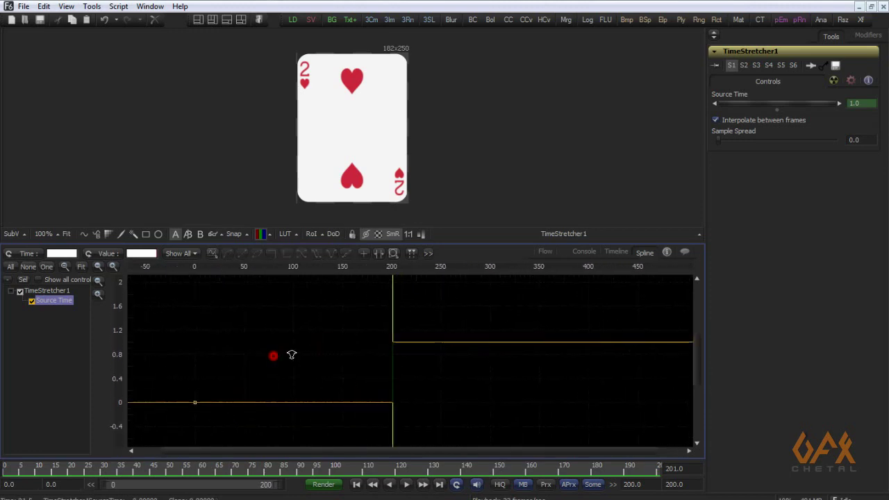
click(396, 303)
drag(393, 301, 330, 309)
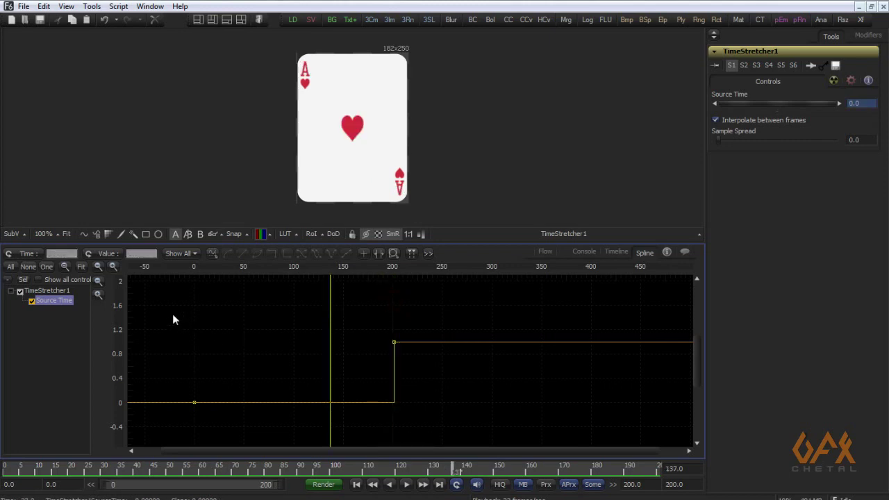
Set a Relative loop on both Source Time keys so the step pattern continues beyond frame 201.
drag(173, 314, 419, 426)
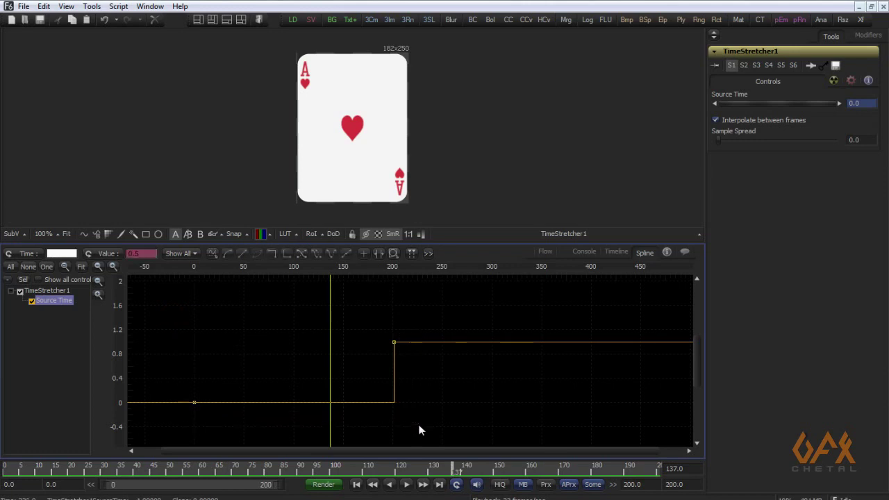
right_click(394, 342)
mouse_move(423, 370)
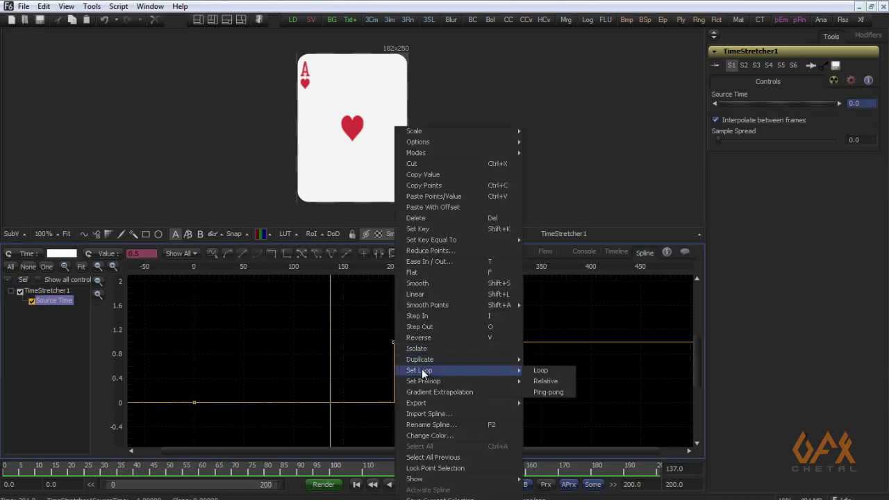
click(545, 381)
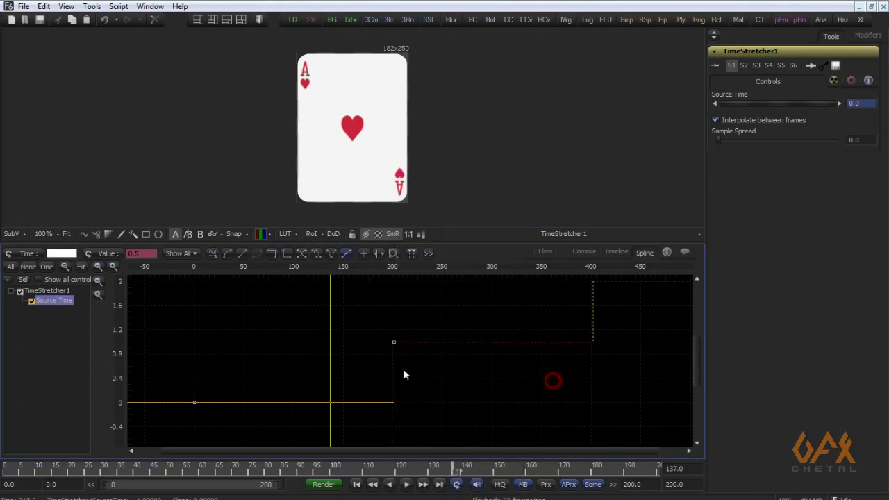
drag(650, 312, 381, 377)
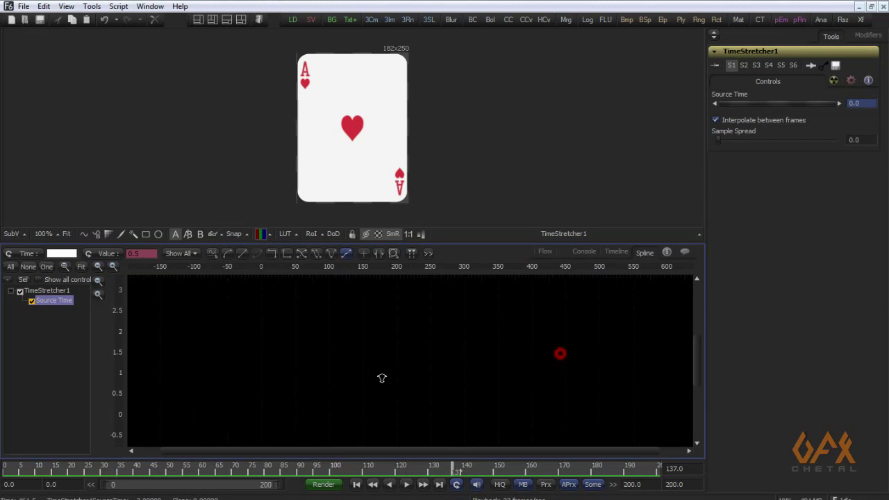
Scrub the time to frame 451 to check that the looped Source Time steps advance the card face.
click(7, 473)
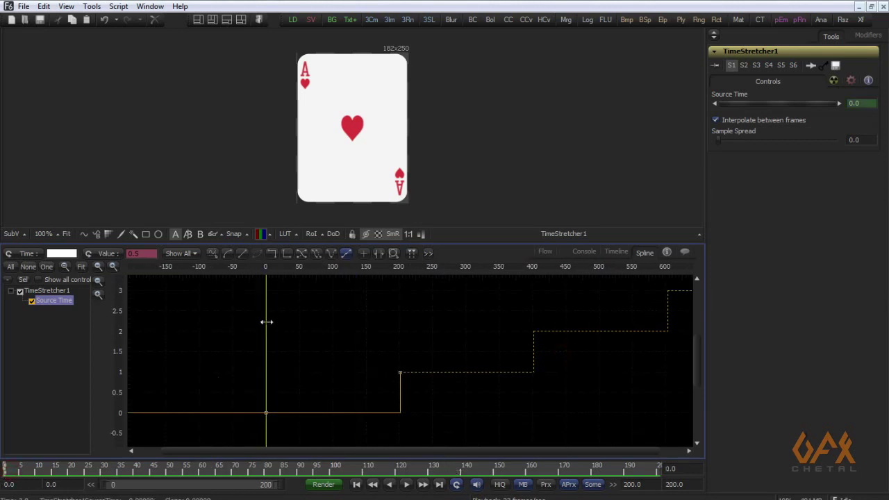
drag(267, 321, 566, 332)
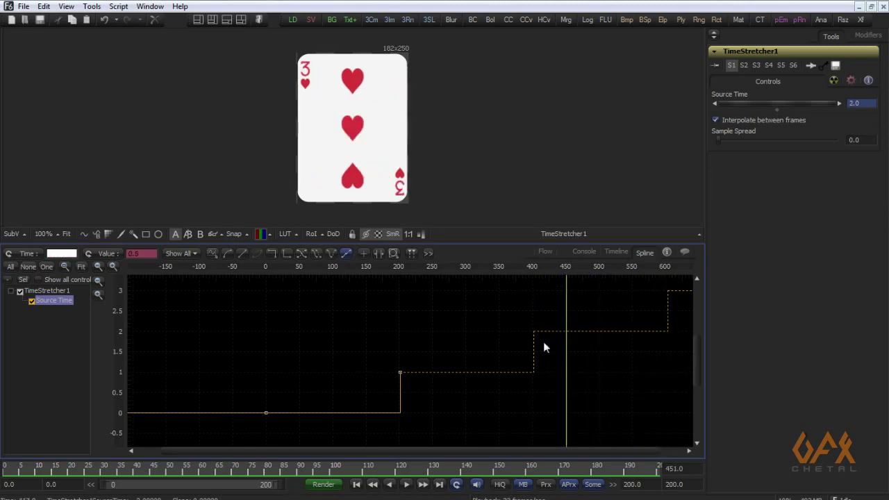
Display Duplicate3D1 in the viewer at frame 0 and set its Time Offset to 201.
click(545, 252)
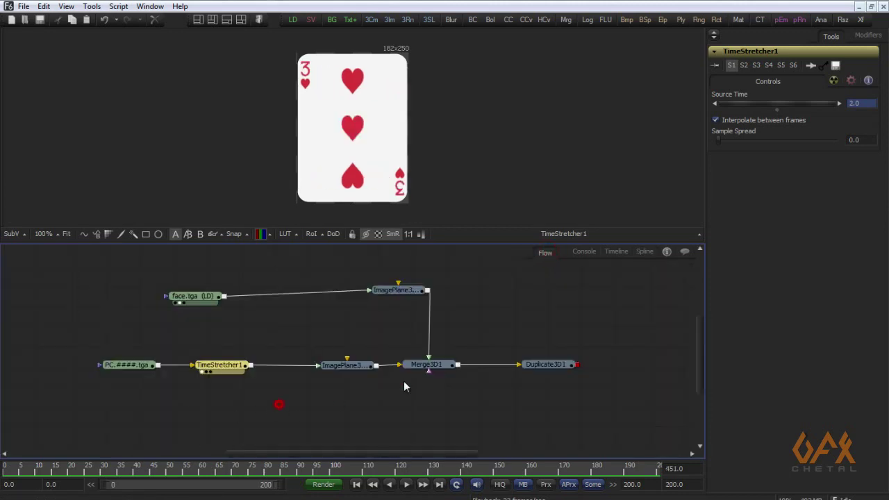
drag(552, 366, 368, 96)
mouse_move(14, 469)
mouse_down()
mouse_move(4, 469)
mouse_move(32, 470)
mouse_move(3, 472)
mouse_up()
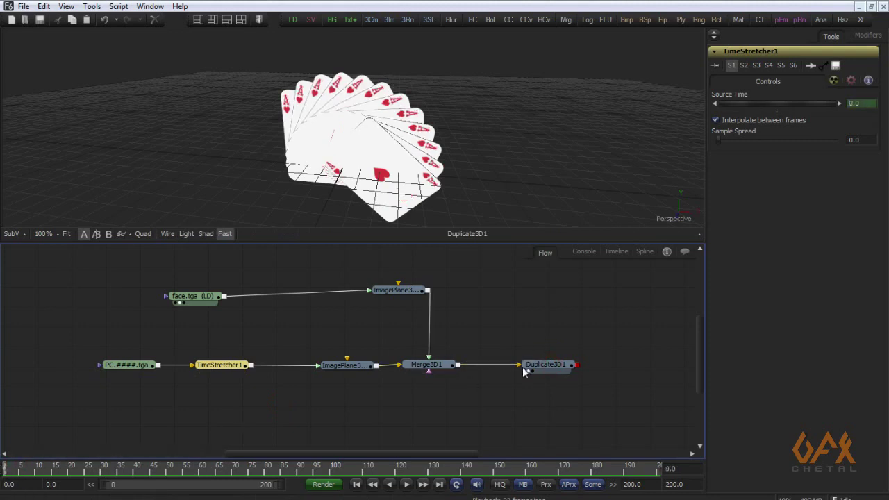
click(540, 368)
click(543, 368)
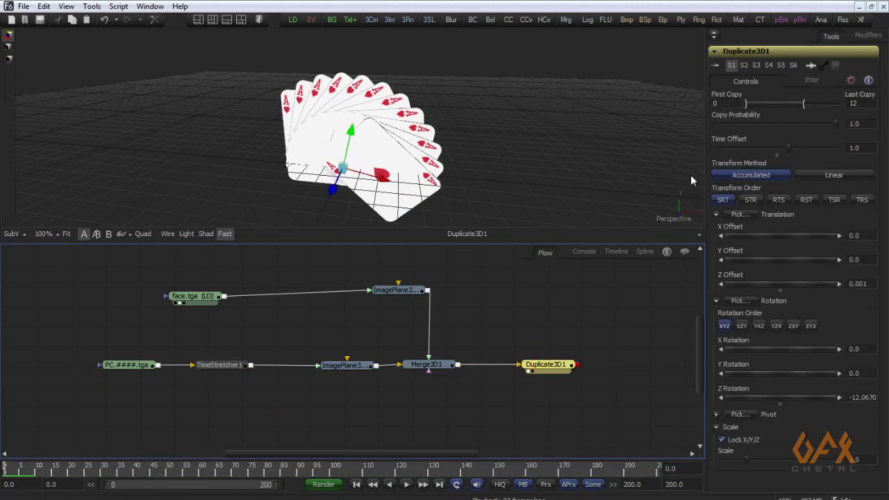
click(867, 148)
text(201)
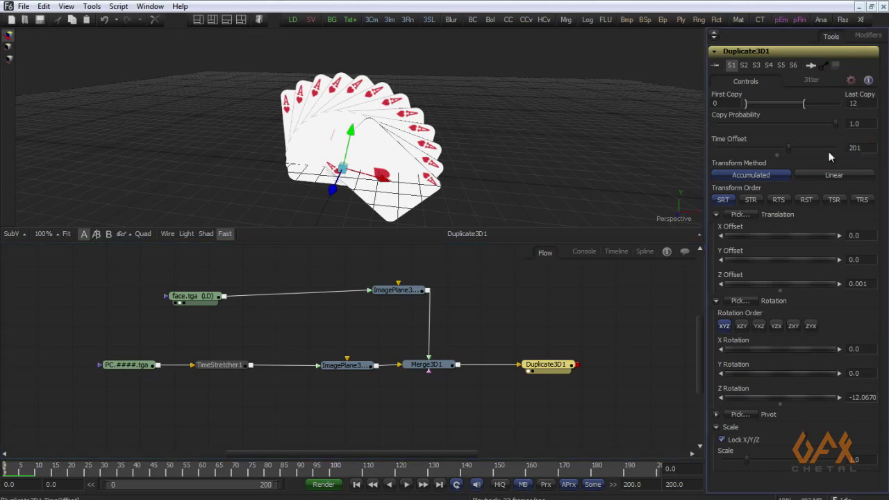
key(Return)
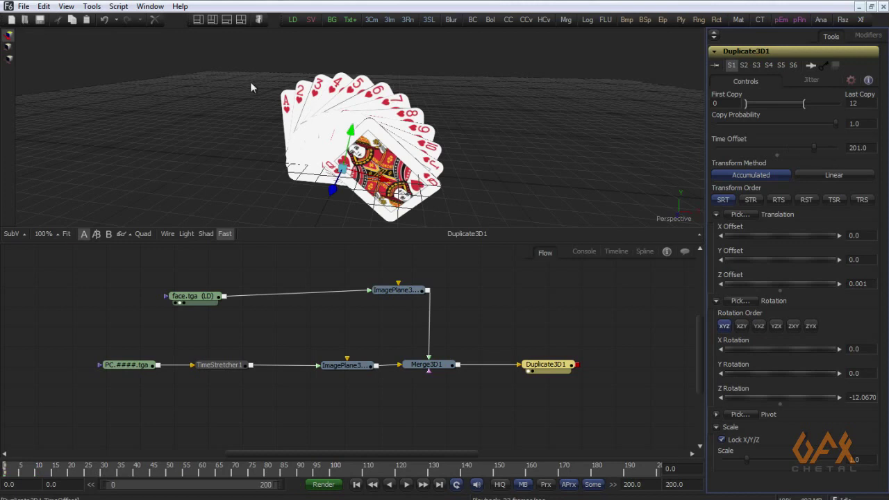
Set Duplicate3D1's Last Copy to 52.
click(556, 367)
click(861, 104)
key(Tab)
drag(233, 153, 253, 115)
Try a Z Rotation of -3 on Duplicate3D1, then set it to -6 to spread the full deck.
click(854, 397)
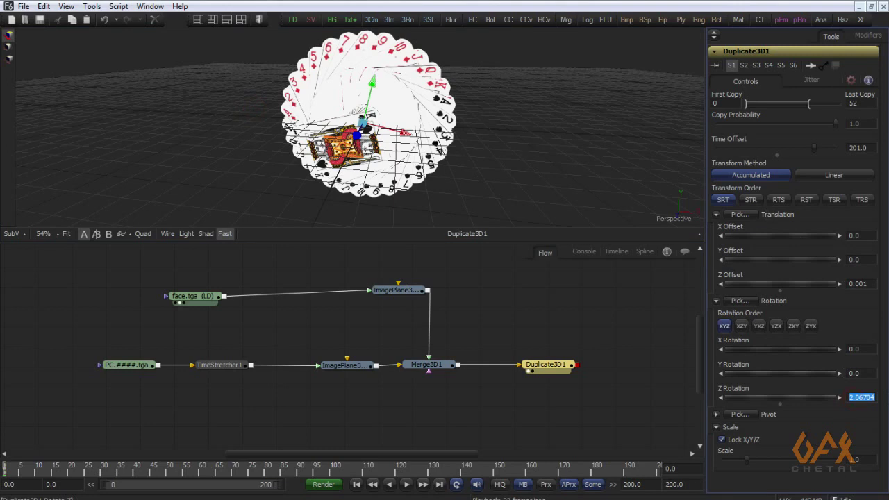
text(-3)
key(Return)
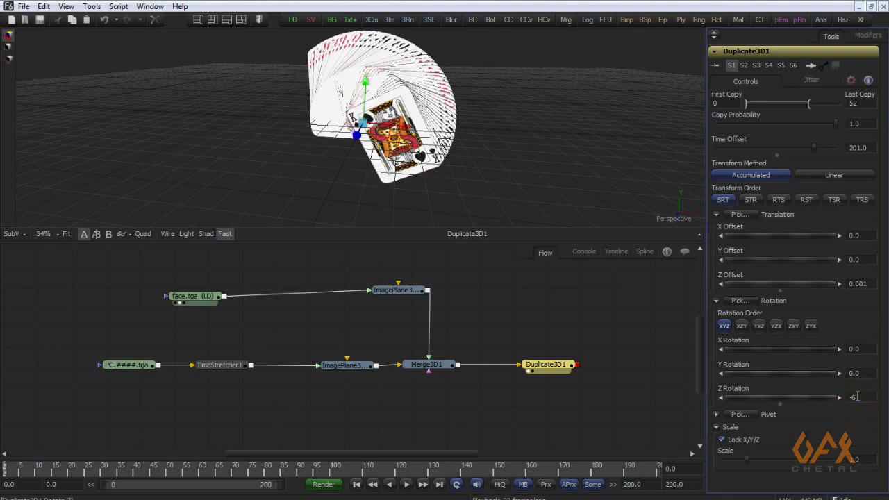
text(-6)
key(Return)
drag(304, 142, 314, 157)
Animate Duplicate3D1's Z Rotation from 0 at frame 10 to -6 at frame 180, and scrub the timeline to check it.
drag(615, 473, 596, 473)
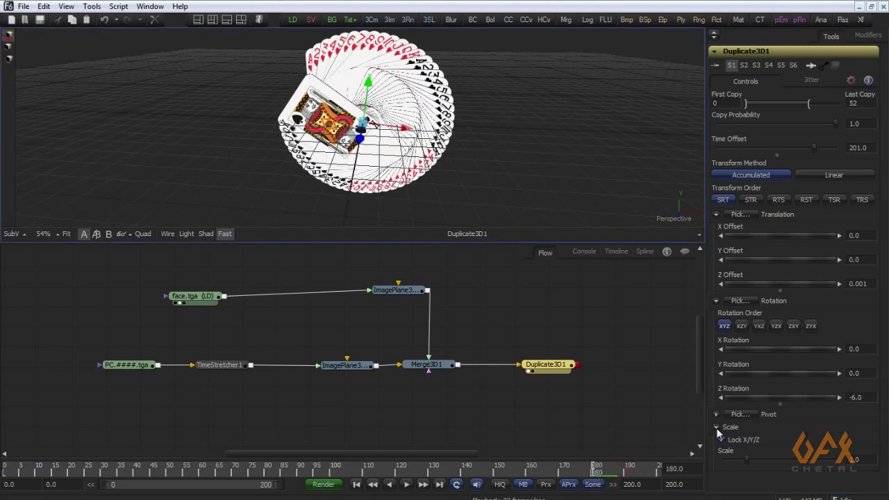
right_click(743, 389)
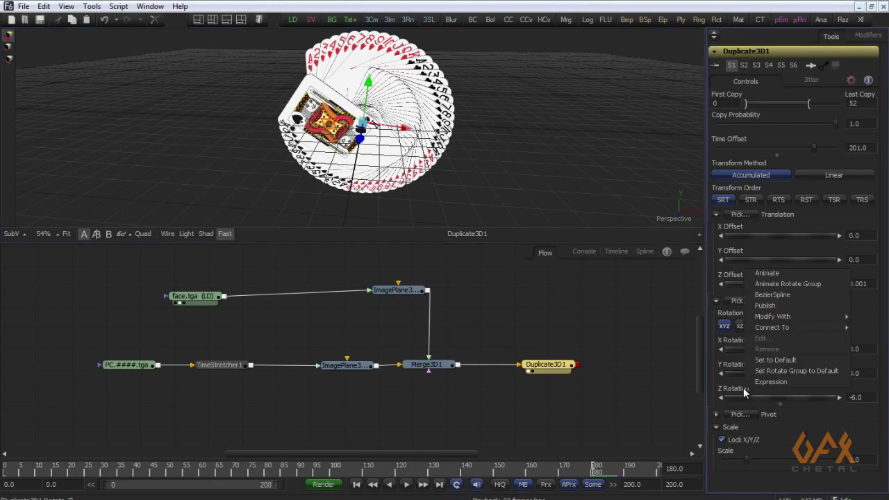
click(765, 275)
click(38, 470)
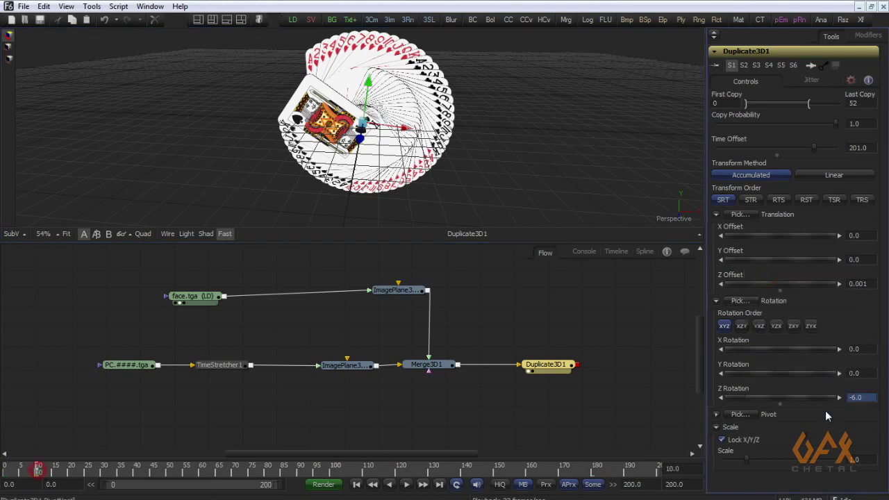
text(0)
key(Return)
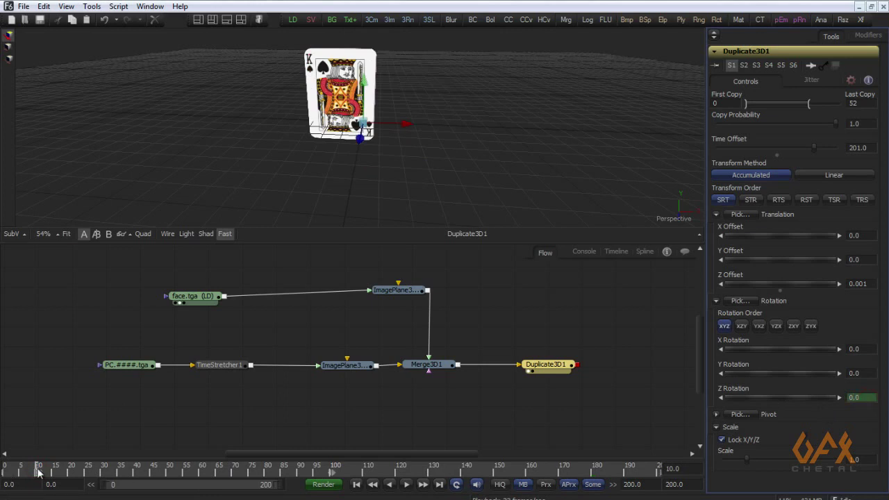
drag(39, 472, 492, 466)
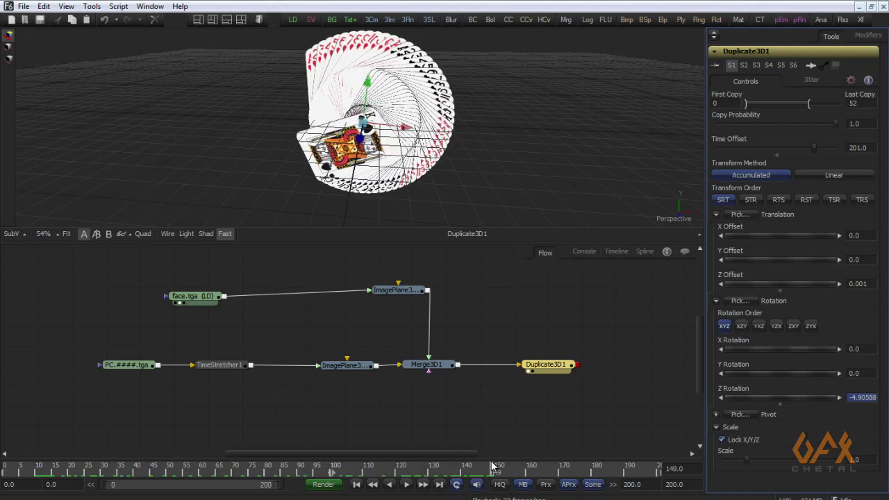
Remove the rotation animation from Duplicate3D1, reset its Z Rotation to the default 0 and set Last Copy to 20.
right_click(747, 389)
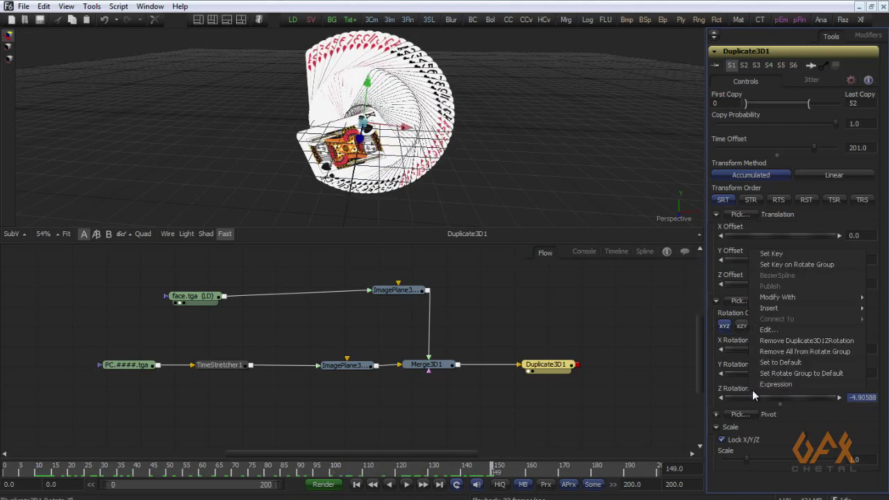
click(778, 352)
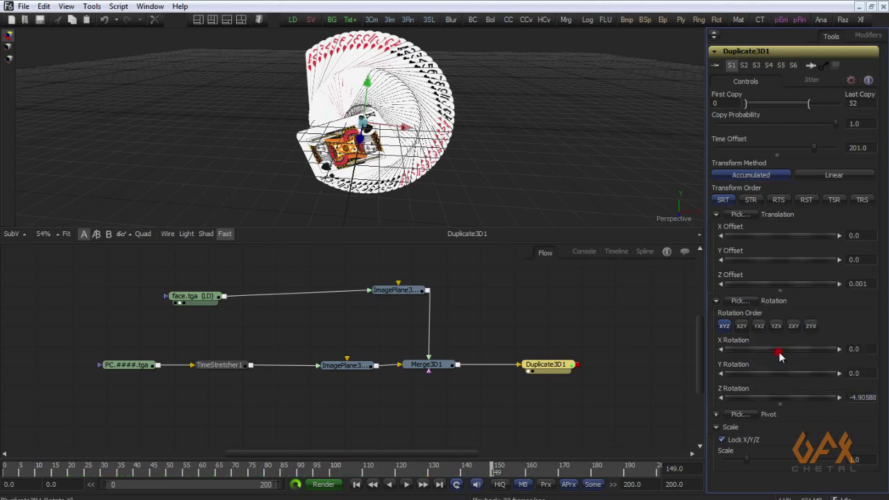
double_click(779, 403)
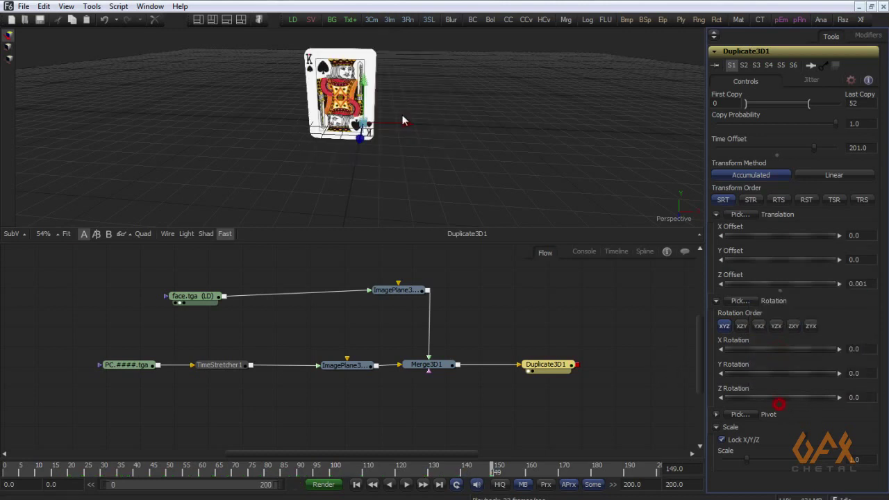
double_click(862, 103)
text(20)
key(Tab)
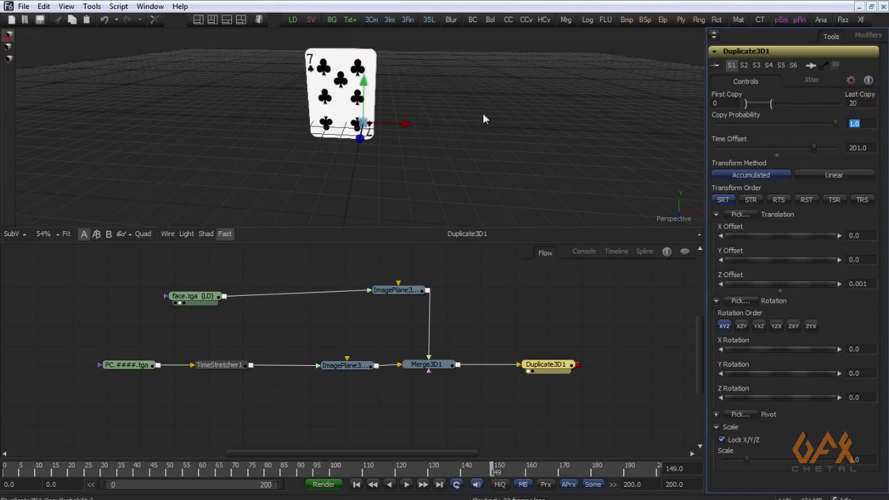
Scatter the copies with translation jitter of about 2.16 in X, 1.72 in Y and 5.22 in Z.
click(813, 82)
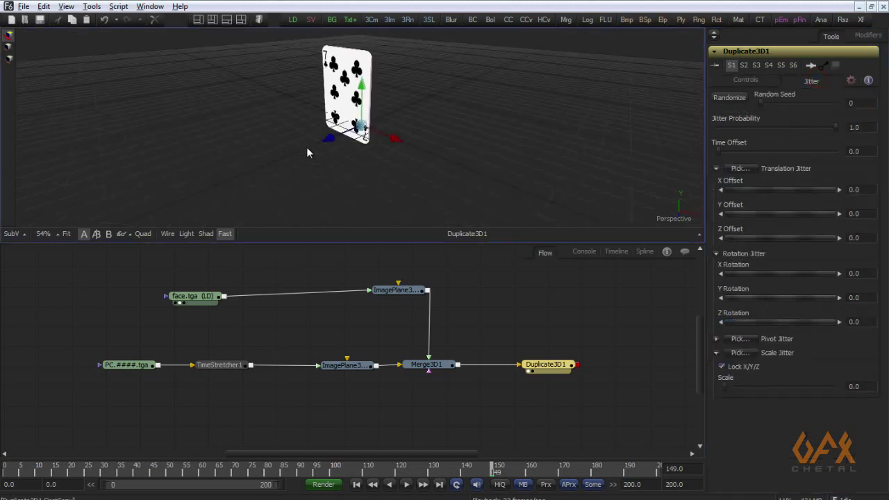
drag(740, 191, 861, 189)
drag(730, 218, 826, 218)
drag(737, 239, 861, 238)
drag(347, 171, 270, 171)
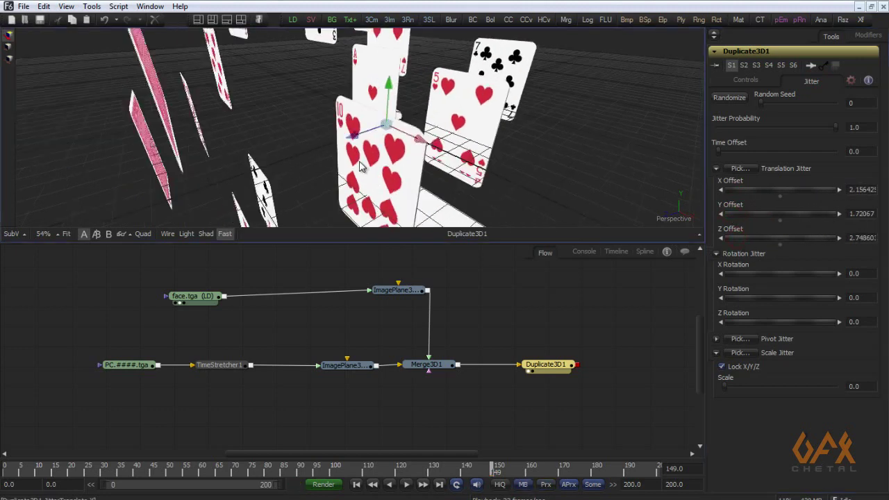
scroll(268, 171, down, 4)
drag(740, 239, 861, 235)
Add rotation jitter of about 68.4 in X, 52.3 in Y and 81.5 in Z, and check the scattered cards from several angles.
drag(740, 277, 780, 265)
drag(740, 301, 770, 297)
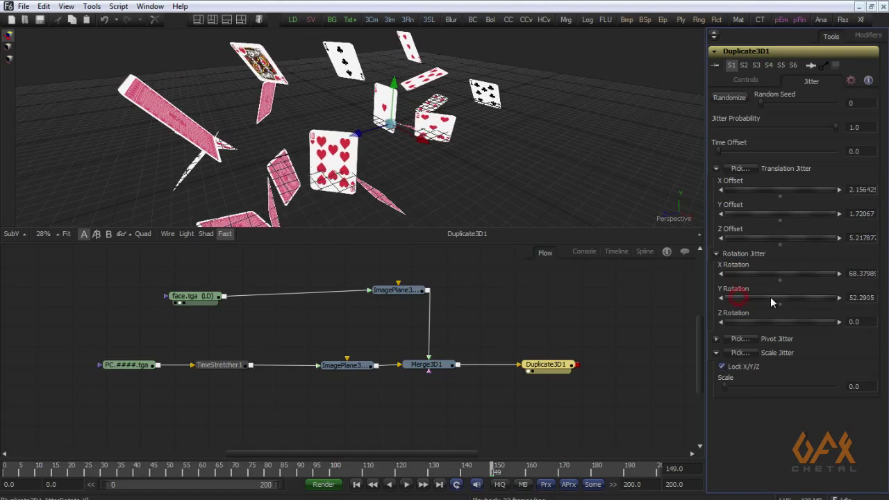
drag(741, 323, 789, 320)
drag(255, 158, 208, 102)
scroll(209, 103, up, 6)
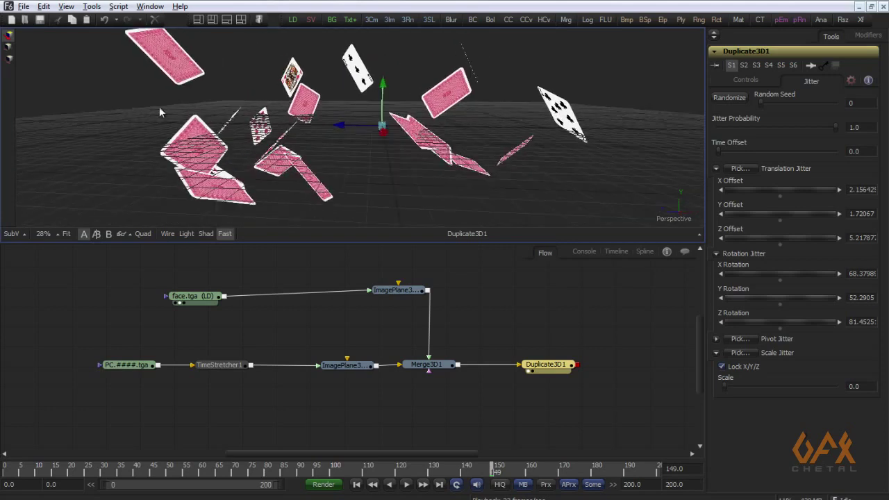
drag(245, 125, 470, 92)
scroll(470, 90, down, 6)
drag(329, 115, 130, 359)
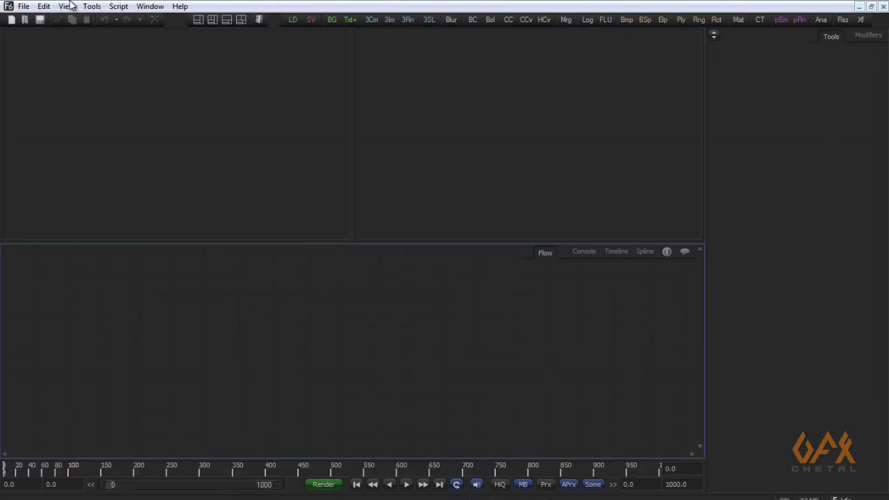
Add a Text 3D tool to the new composition and show it in a single-view layout.
click(90, 6)
mouse_move(110, 26)
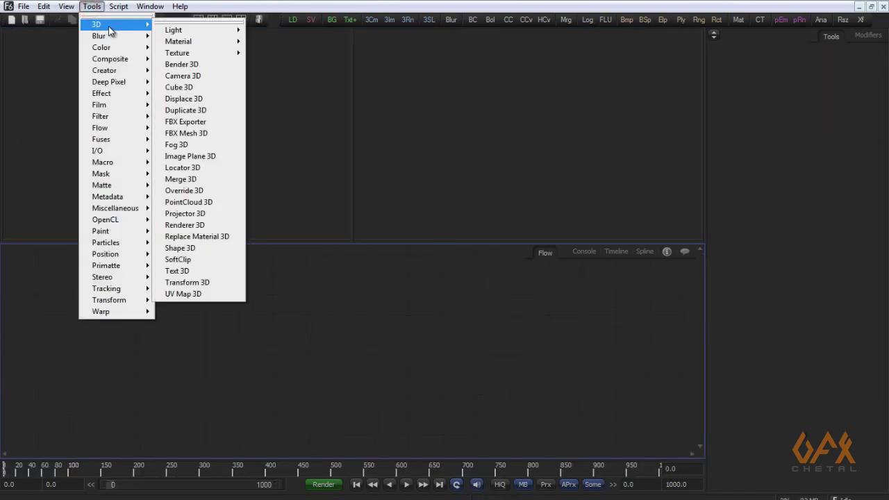
click(188, 271)
key(1)
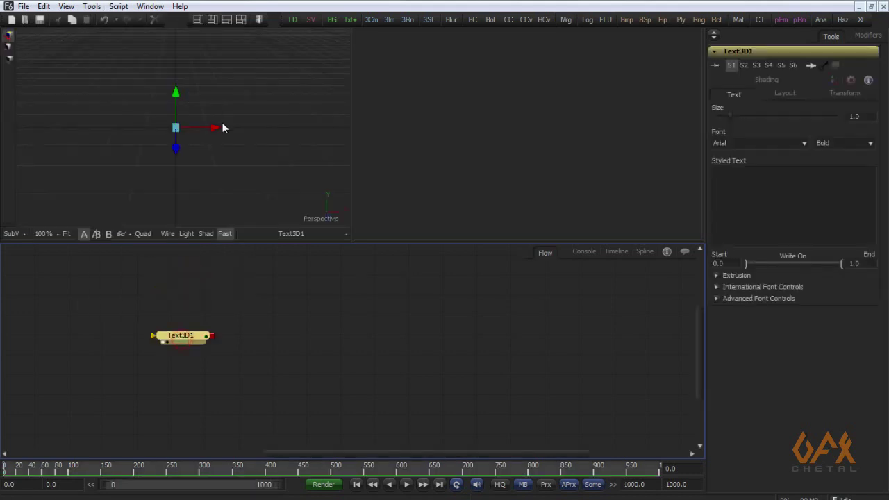
click(197, 20)
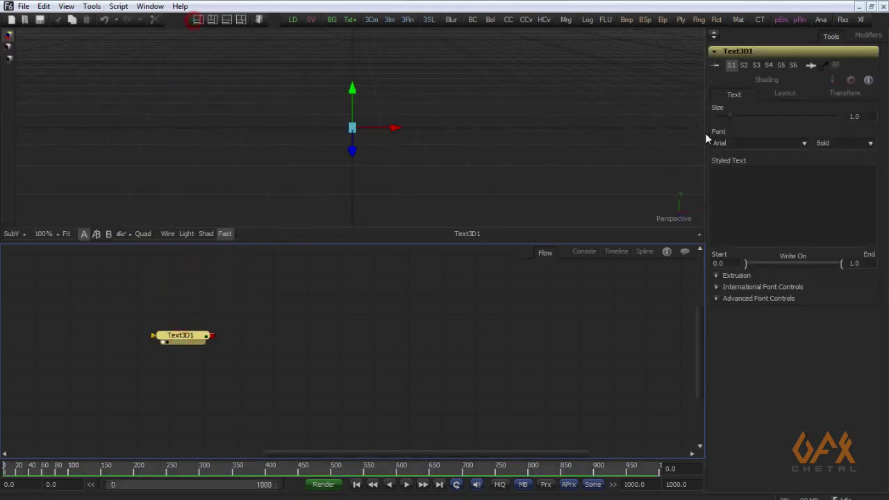
Enter a first name in capitals as Text3D1's styled text and animate the Styled Text from frame 0.
click(738, 181)
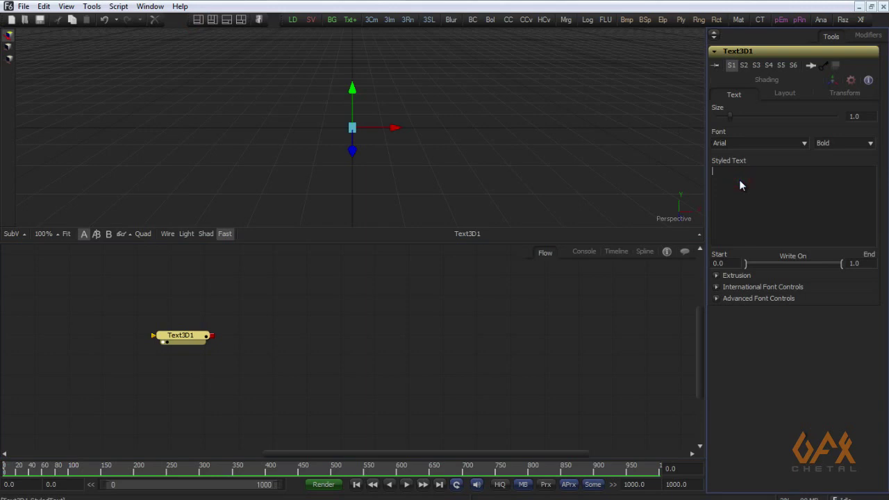
text(CHETAL)
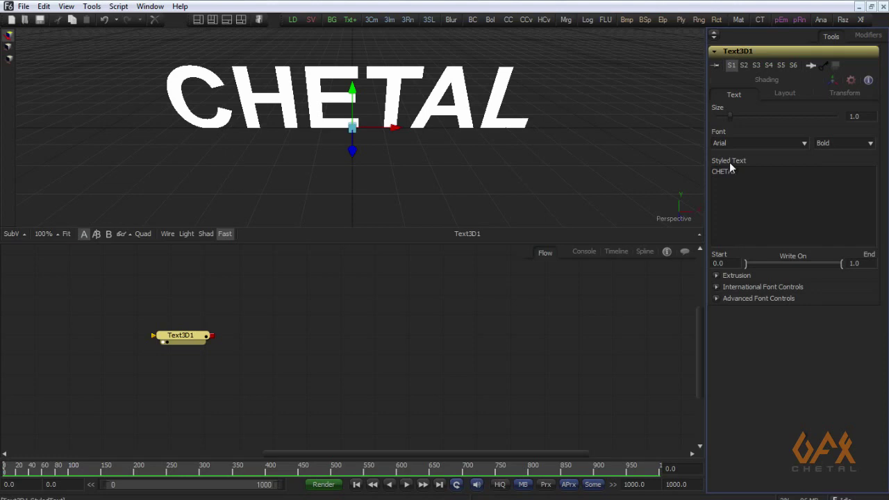
right_click(731, 167)
click(741, 175)
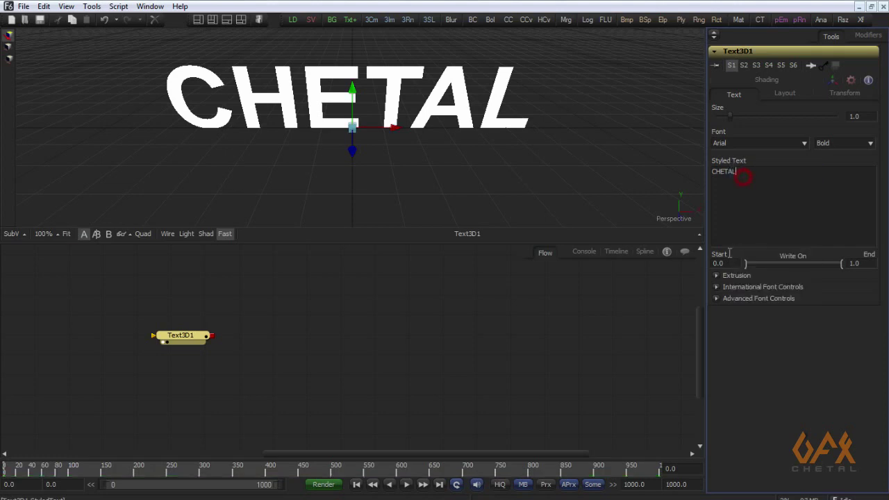
Extrude the text to a depth of about 0.085 and turn on lighting in the 3D view.
click(716, 275)
drag(726, 296, 771, 295)
click(189, 234)
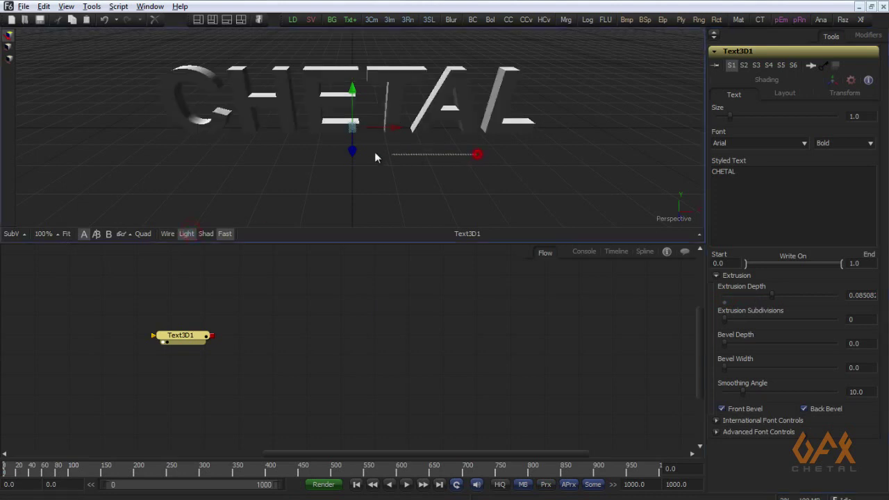
drag(463, 174, 381, 158)
scroll(381, 158, down, 3)
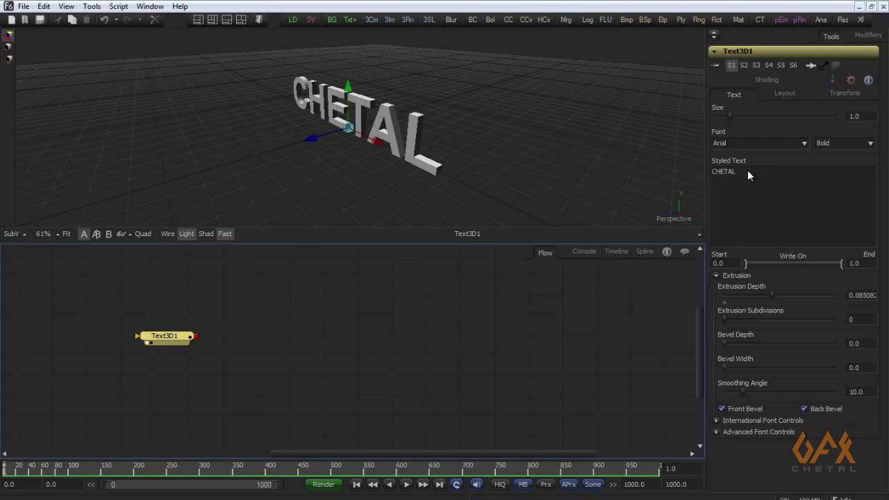
Replace the styled text at frame 1 with a surname in capitals.
drag(747, 170, 704, 170)
text(g)
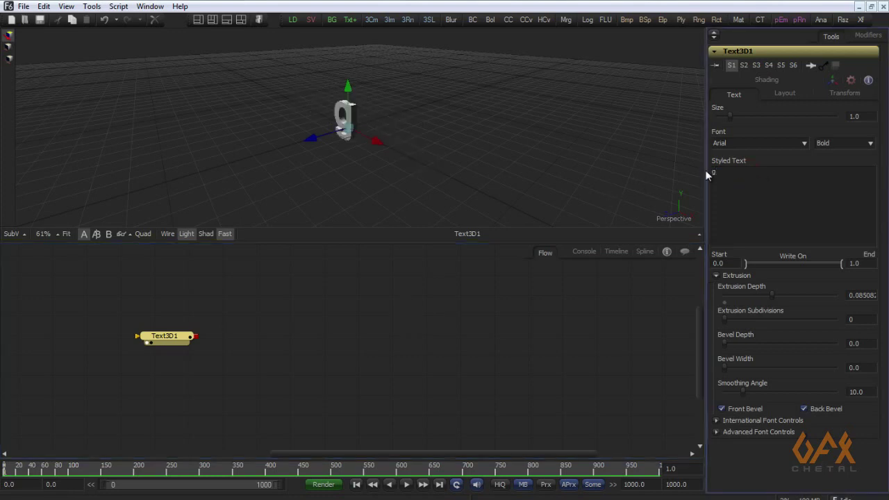
key(BackSpace)
text(GAZDAR)
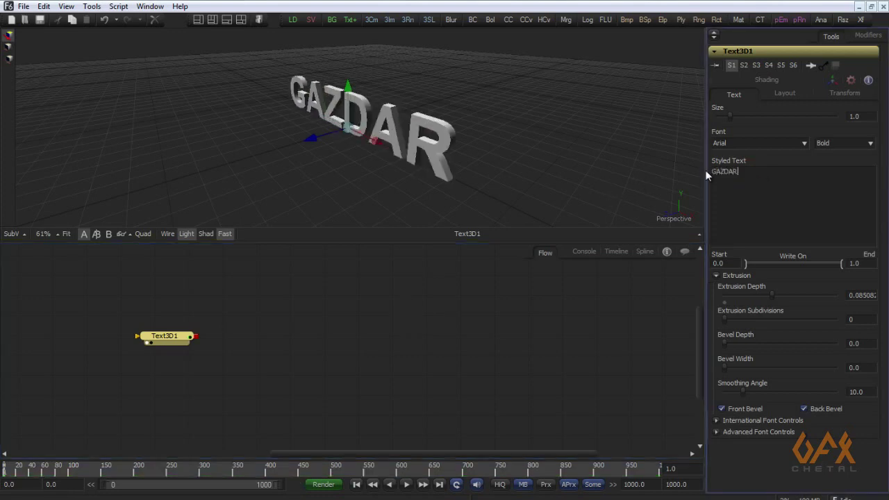
Change the styled text at frame 2 to VFX.
click(628, 185)
double_click(747, 175)
text(VFX)
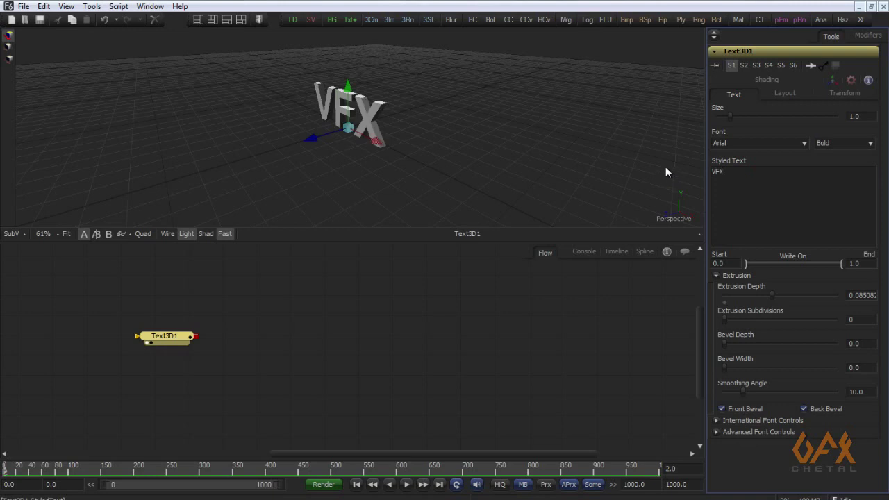
Change the styled text at frame 3 to FUSION.
click(663, 170)
double_click(738, 174)
text(FUSION)
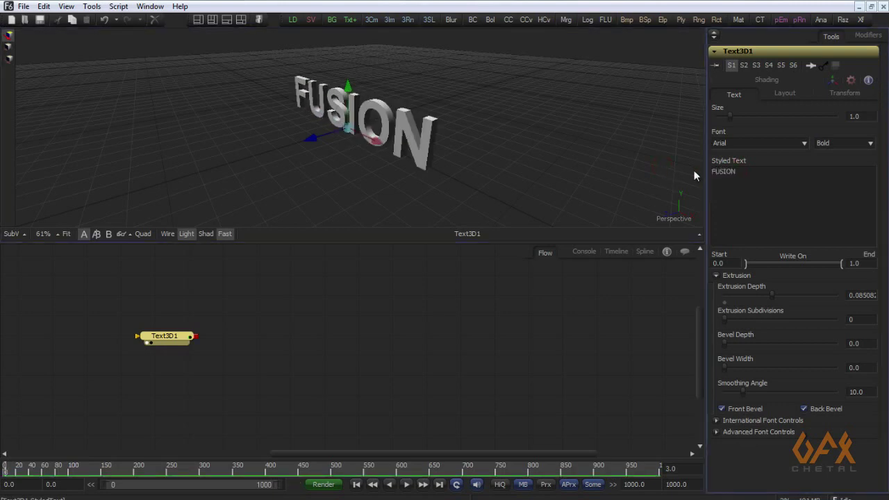
scroll(333, 182, up, 2)
drag(333, 182, 321, 179)
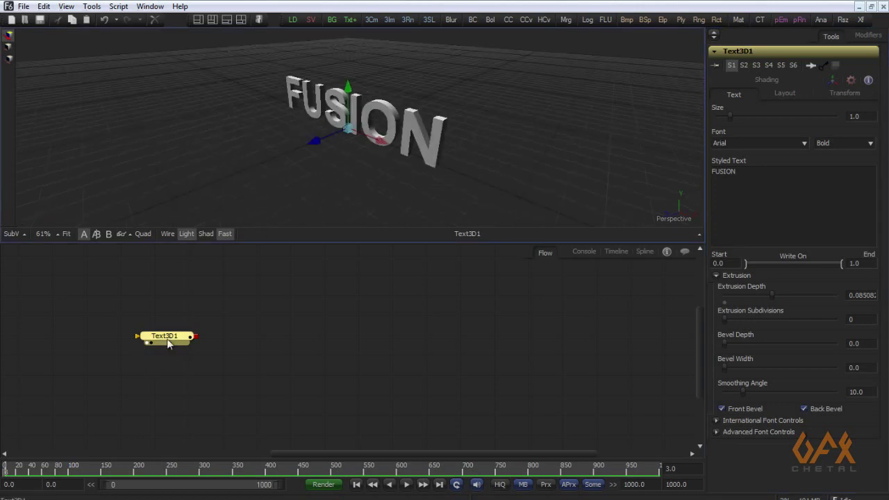
Connect a Duplicate 3D node to the Text 3D node and display it in the 3D view at frame 0.
drag(168, 341, 154, 341)
click(95, 10)
mouse_move(100, 25)
click(185, 110)
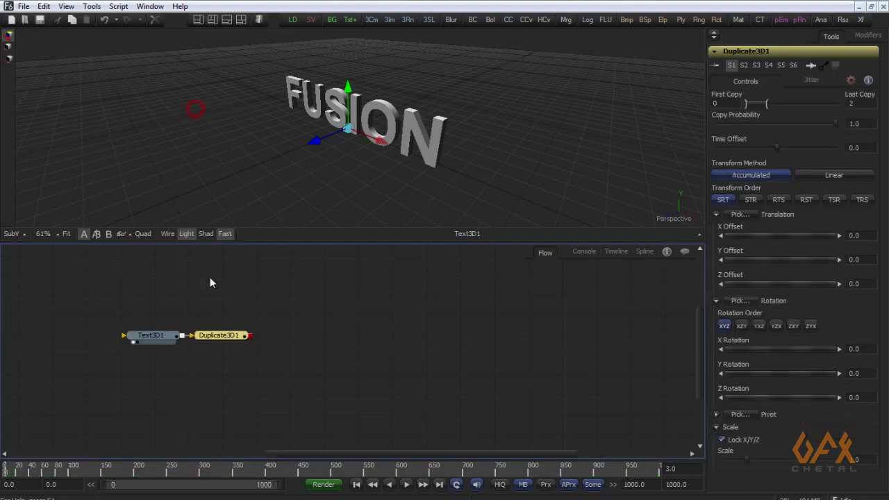
drag(220, 337, 391, 165)
click(4, 468)
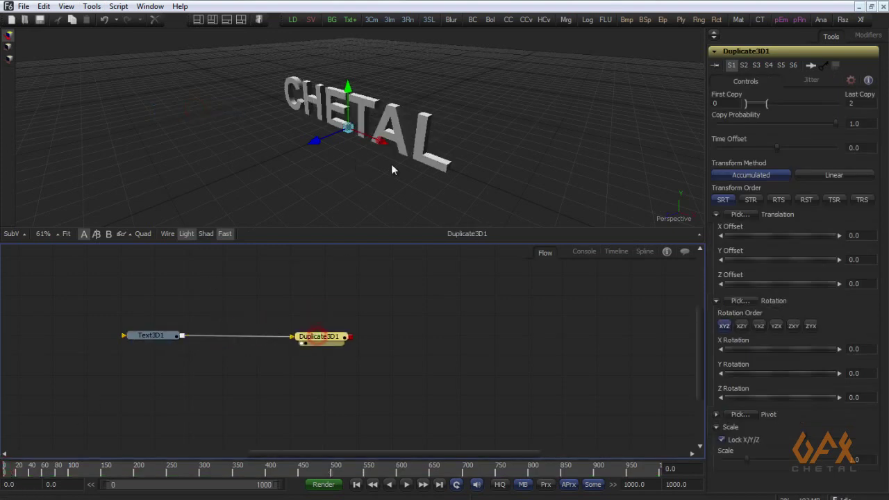
Set the duplicate's last copy to 5 and its time offset to 1.0.
click(833, 104)
text(5)
key(Tab)
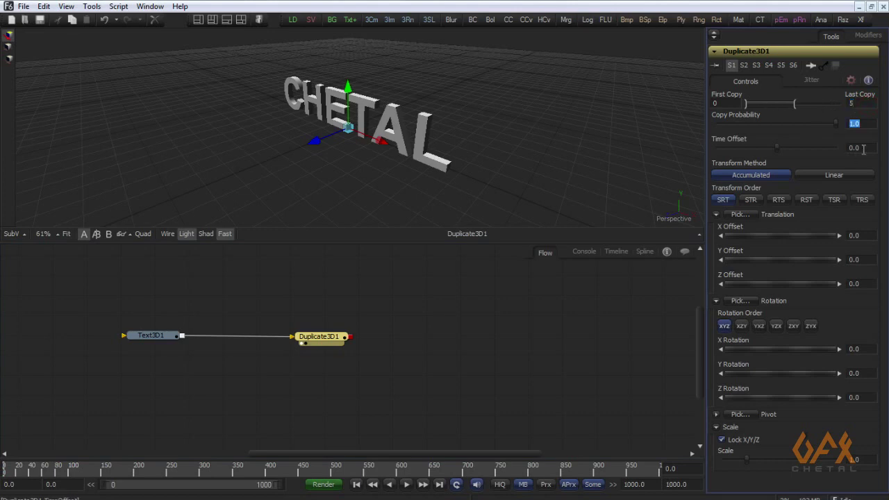
click(861, 148)
text(1)
key(Return)
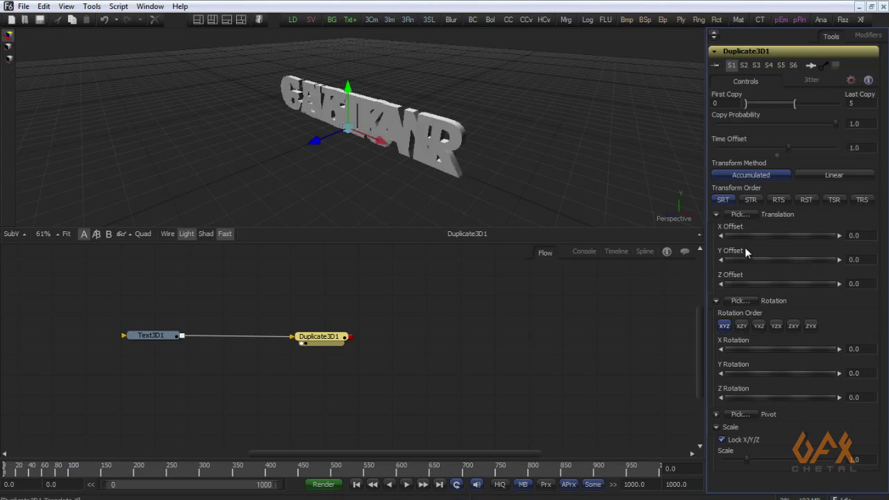
Space the copies about 0.60 in X and 0.76 in Y, and compare their words at frames 1 and 0.
drag(745, 236, 756, 262)
drag(312, 172, 355, 188)
scroll(284, 174, down, 2)
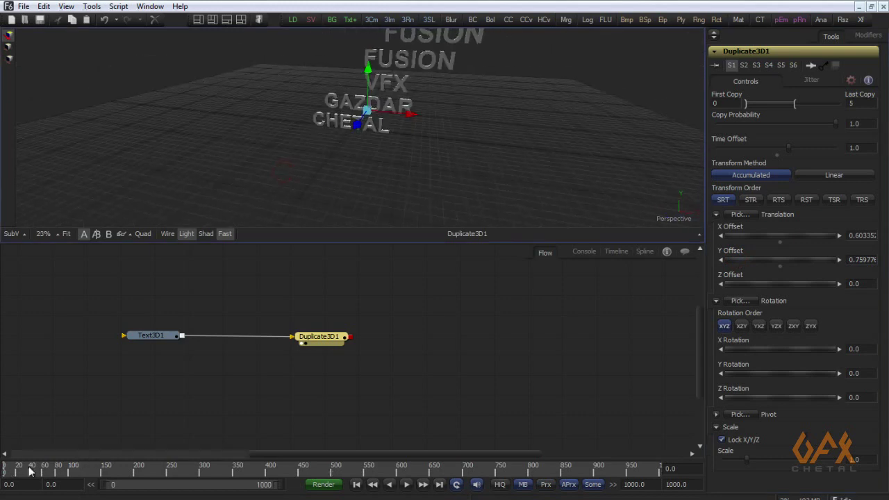
click(5, 473)
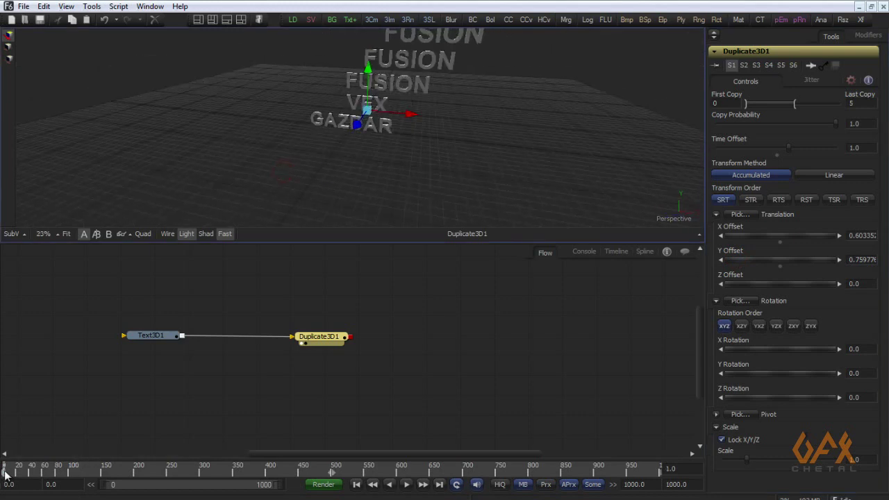
click(5, 474)
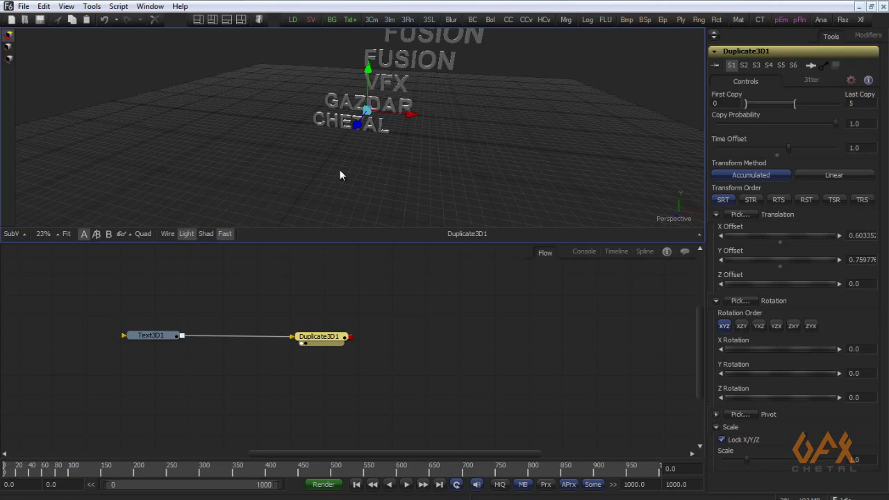
drag(166, 339, 127, 341)
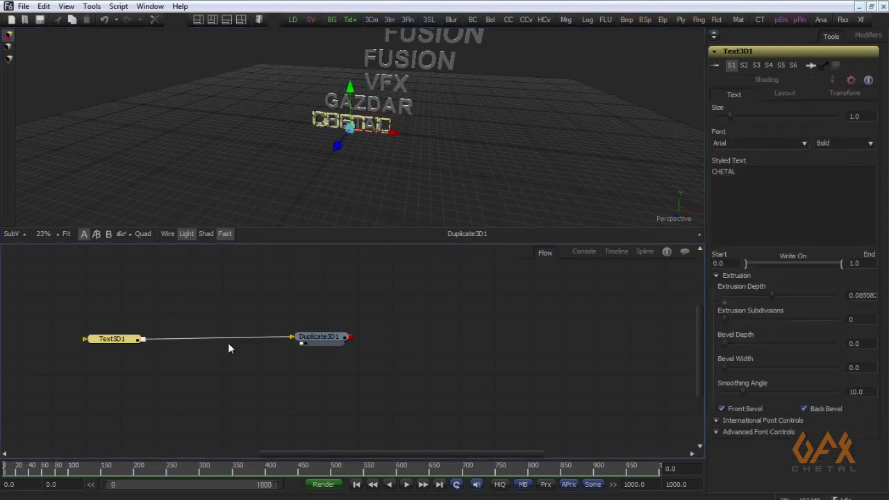
drag(312, 338, 334, 341)
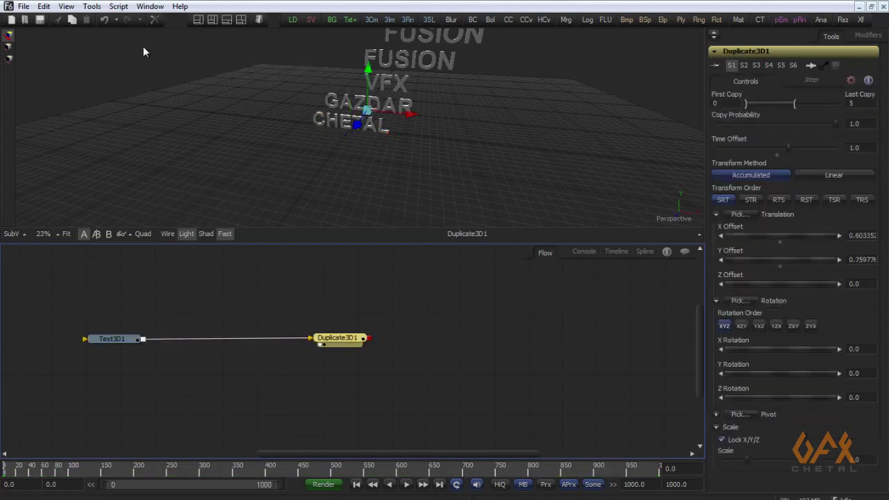
click(93, 7)
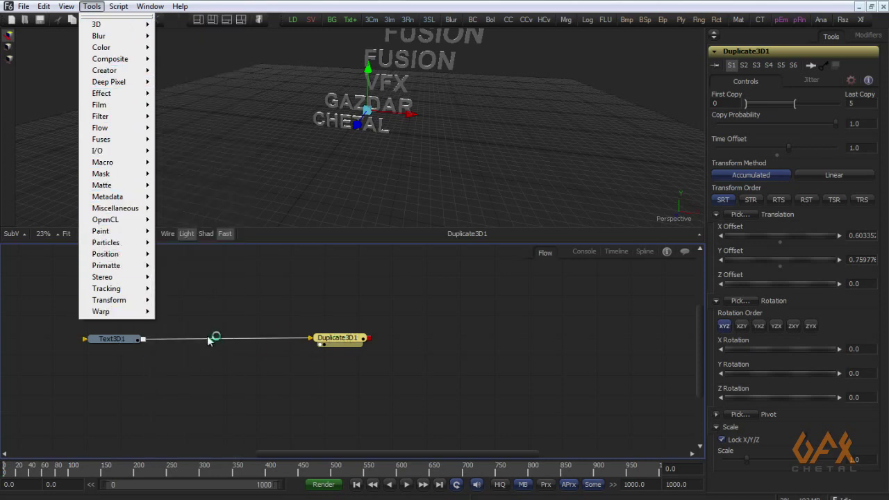
click(330, 339)
drag(330, 340, 331, 342)
drag(434, 123, 374, 179)
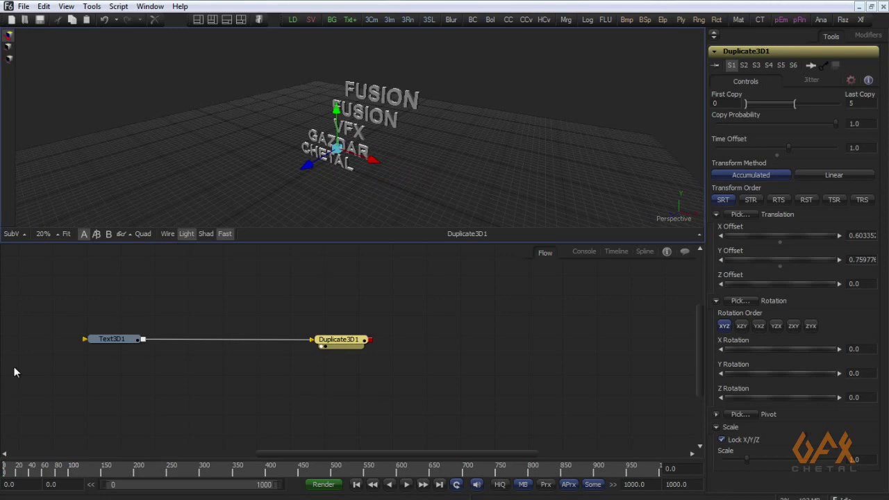
Delete the text and duplicate nodes, and add a new Text 3D node displayed in the 3D view.
drag(61, 309, 448, 389)
key(Delete)
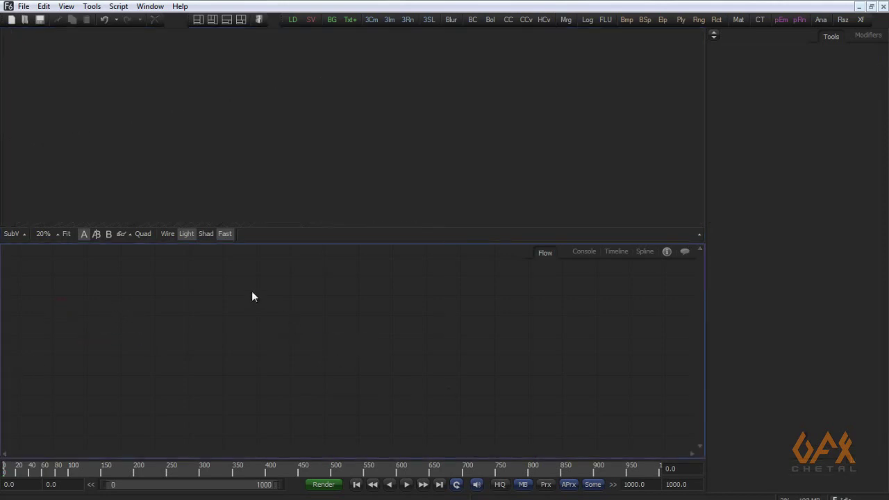
click(91, 6)
mouse_move(111, 24)
click(205, 271)
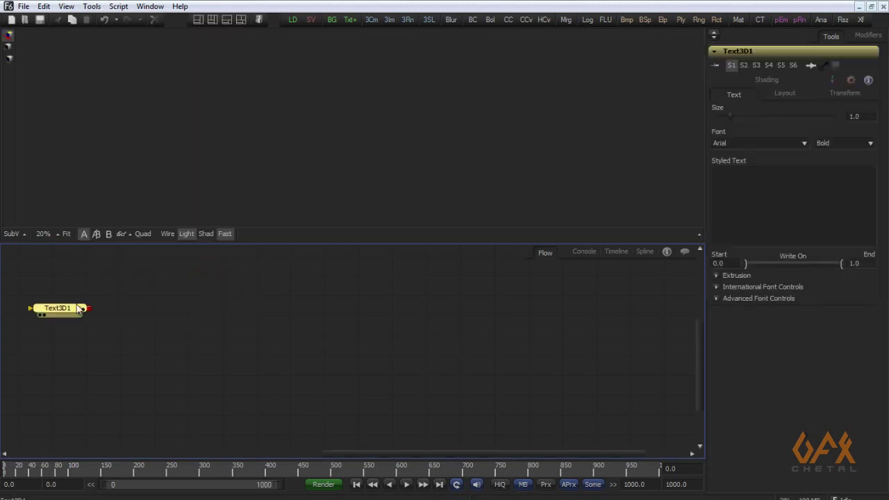
drag(68, 307, 192, 311)
drag(190, 313, 274, 169)
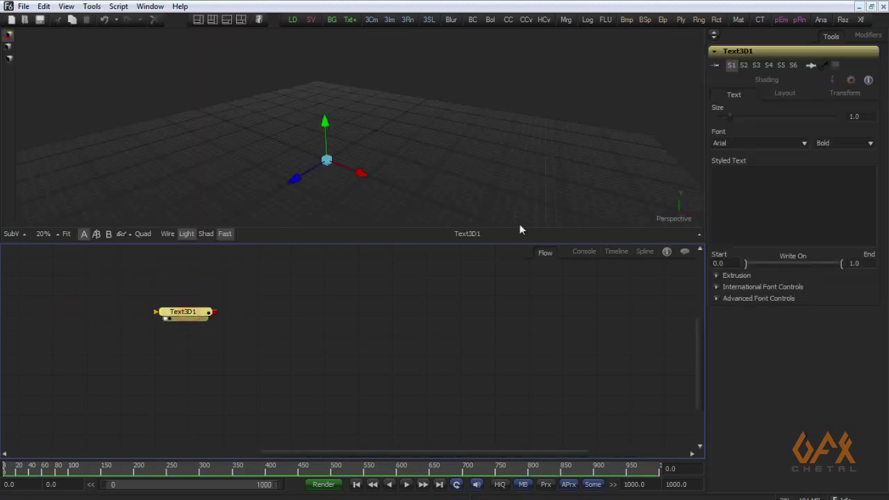
Add a user control named my_text to the Text 3D node, with type Text, on the Text page.
right_click(732, 55)
mouse_move(764, 237)
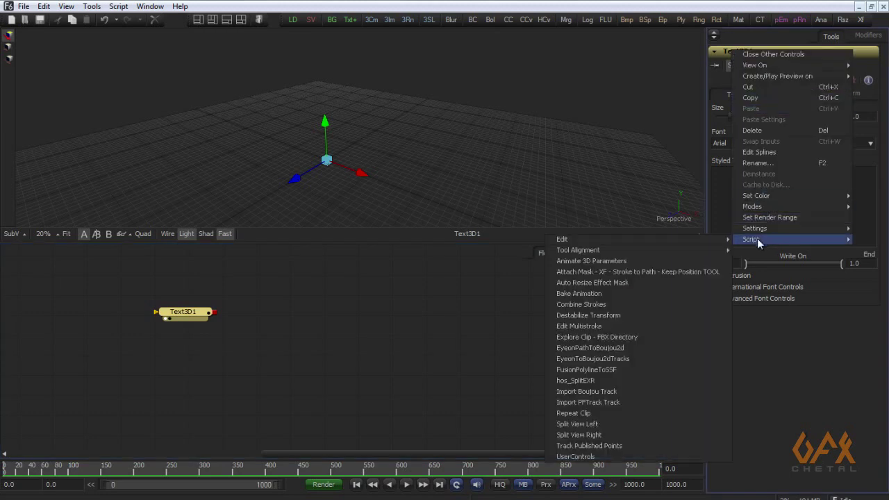
click(578, 456)
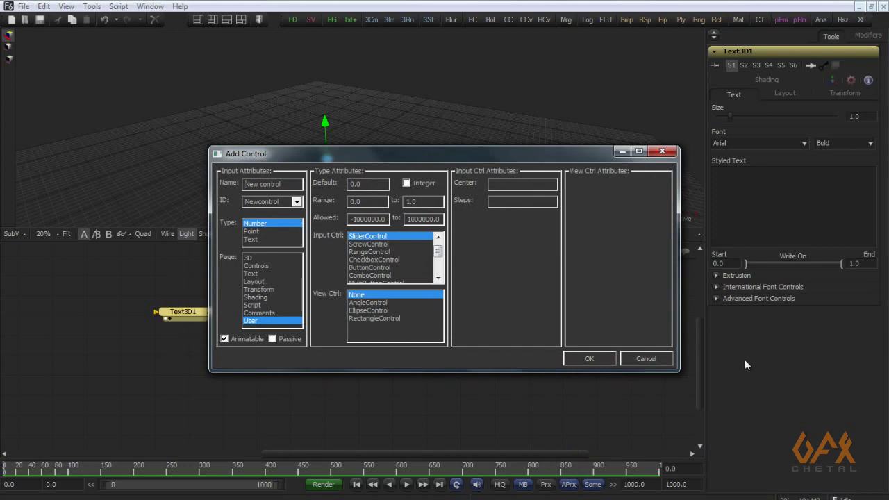
click(248, 273)
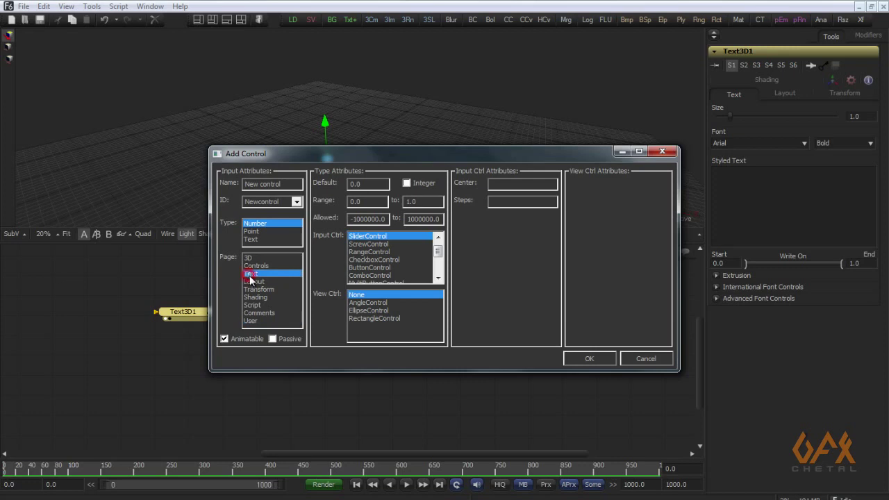
click(250, 239)
drag(245, 184, 282, 184)
text(M)
key(BackSpace)
text(my_text)
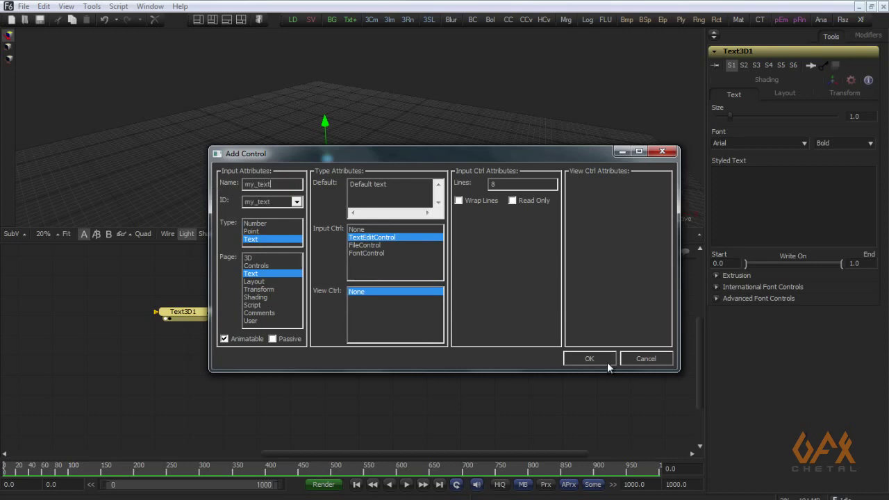
click(604, 361)
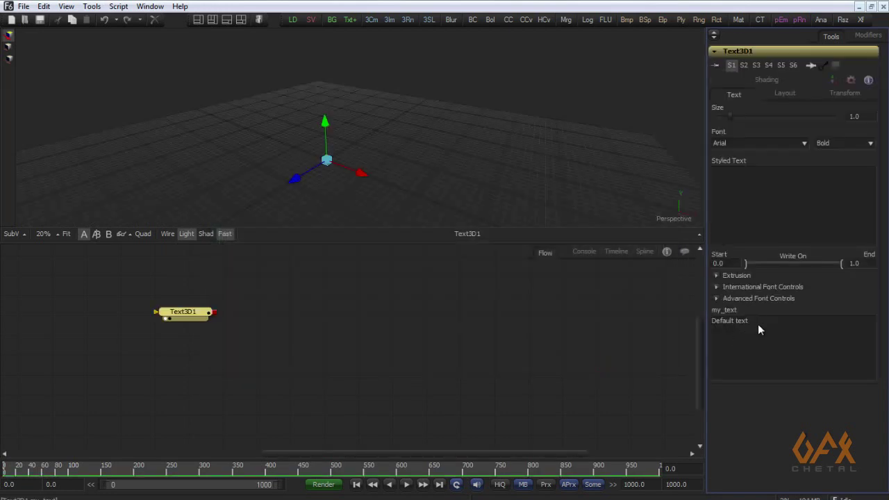
Replace the my_text default text with a first name in capitals and animate the control at frame 0.
triple_click(759, 323)
key(BackSpace)
text(CHETAL)
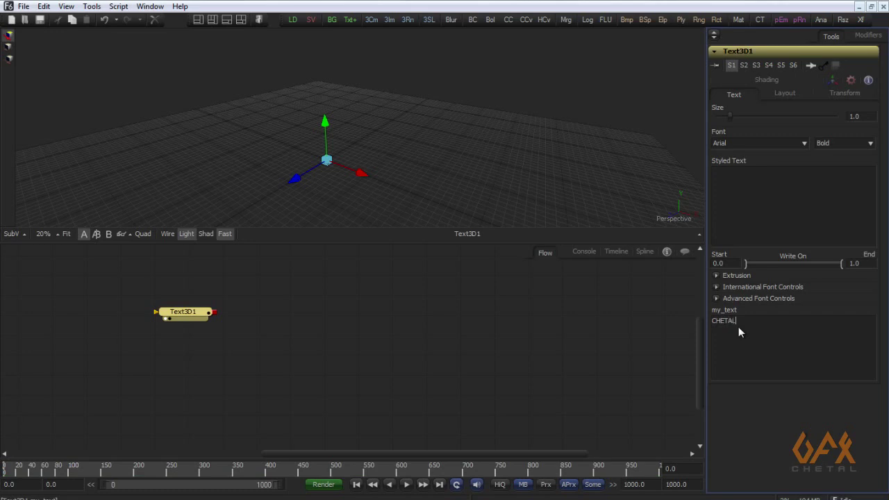
right_click(722, 313)
click(747, 327)
Change my_text at frame 1 to a surname in capitals.
click(593, 356)
double_click(740, 318)
key(BackSpace)
text(GAZDAR)
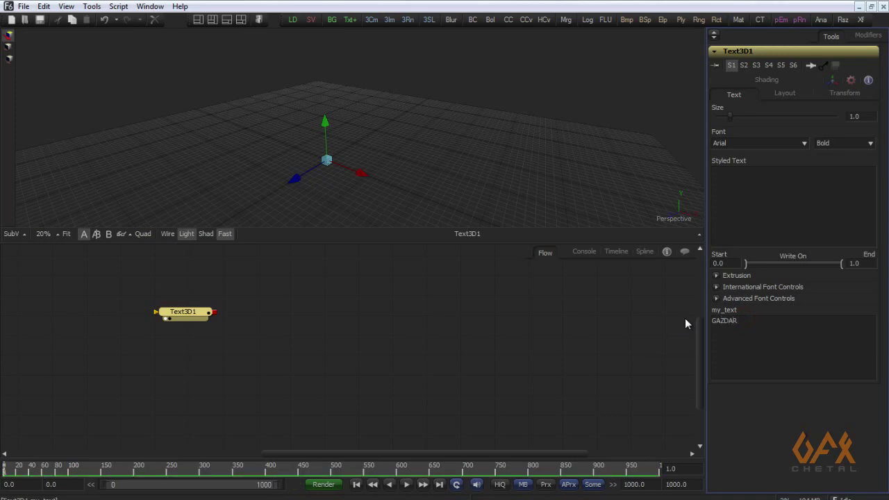
Change my_text to VFX at frame 2 and to FUSION at frame 3.
click(679, 317)
key(])
key(])
drag(747, 323, 688, 322)
text(VFX)
click(607, 332)
click(726, 323)
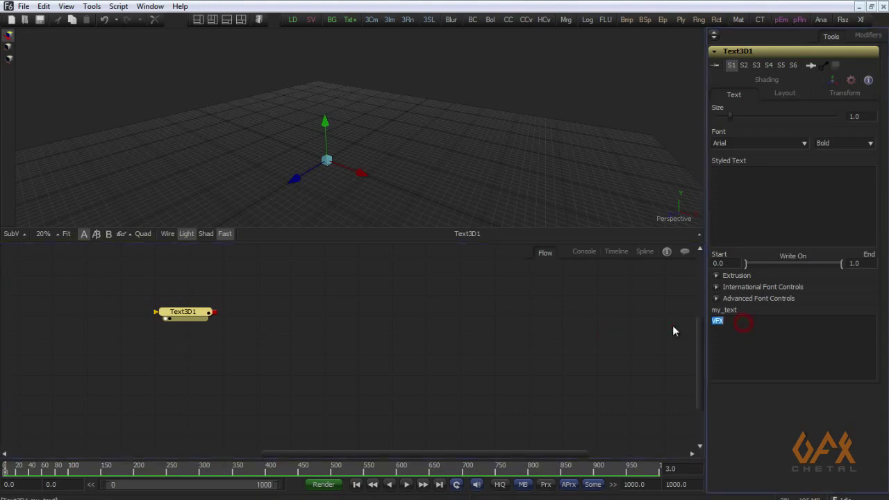
text(FUSION)
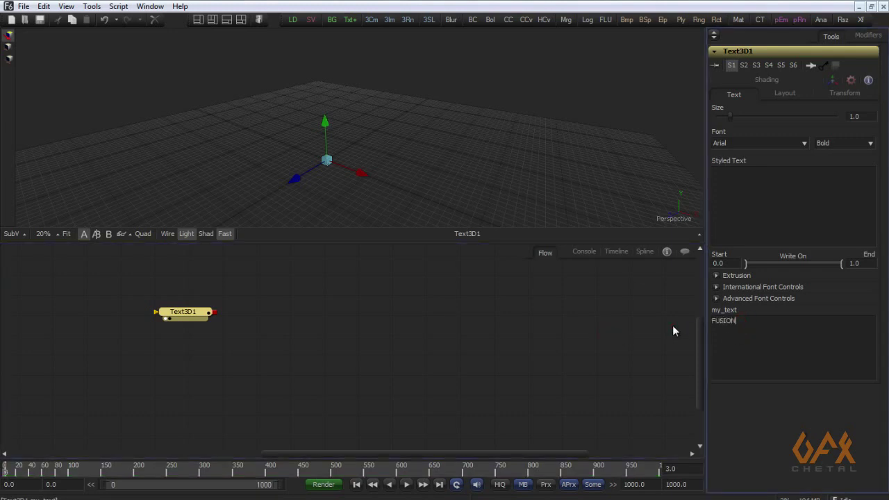
Change my_text to BLACKMAGIC at frame 4 and to 3D TEXT at frame 5.
click(621, 319)
double_click(753, 317)
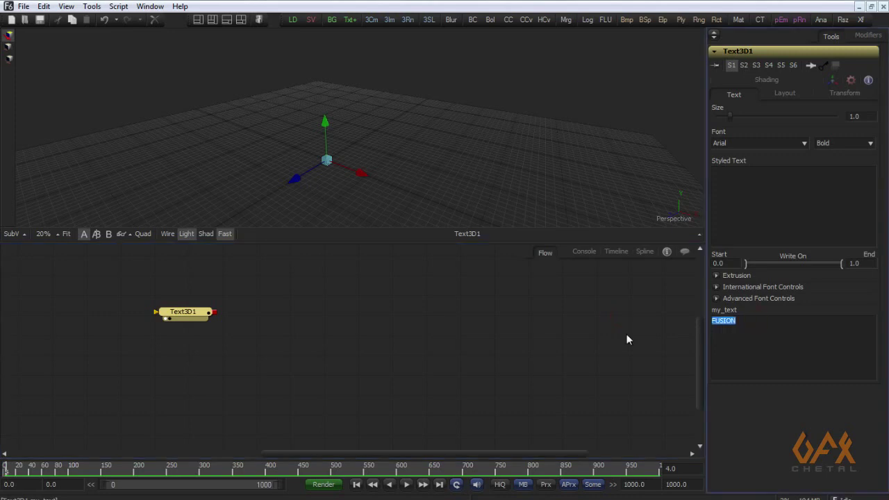
text(BLACKMAGI)
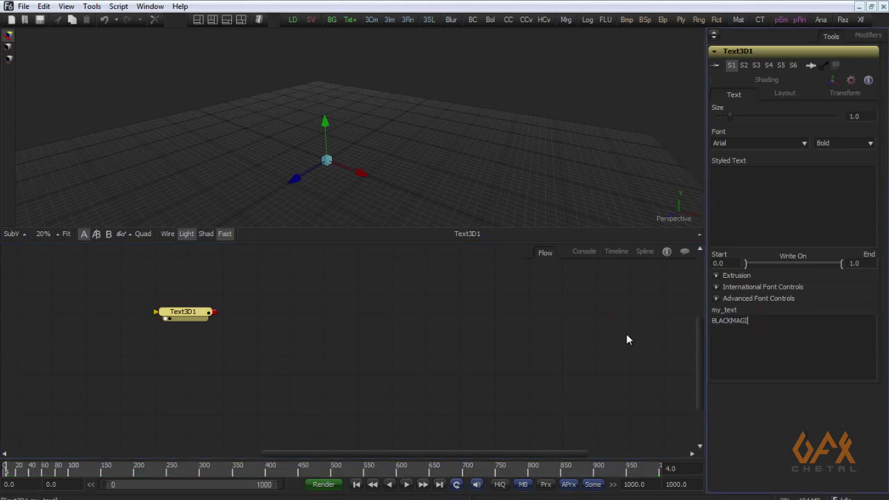
text(C)
click(627, 338)
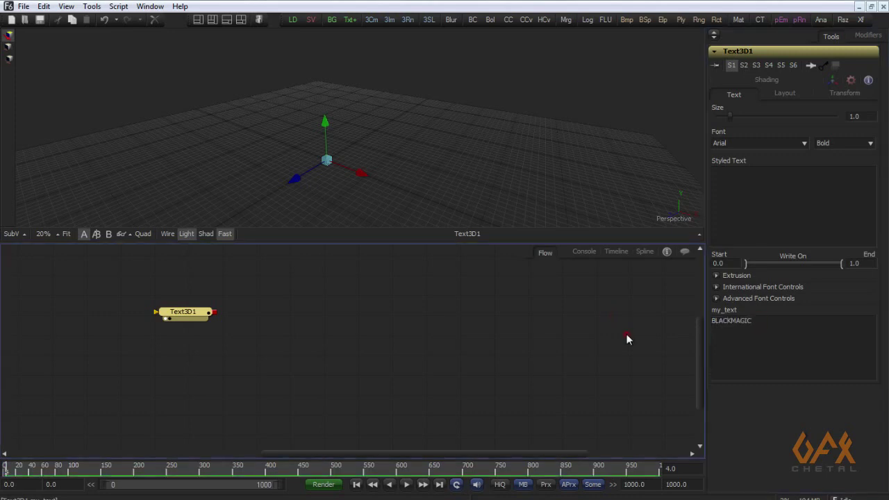
double_click(774, 324)
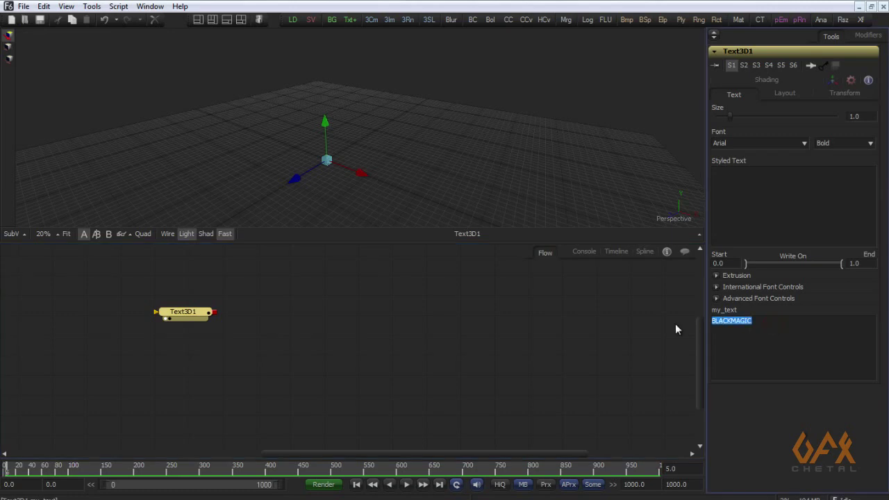
text(3D TEXT)
Change my_text to WORKFLOW at frame 6 and to SIMPLE at frame 7.
click(525, 340)
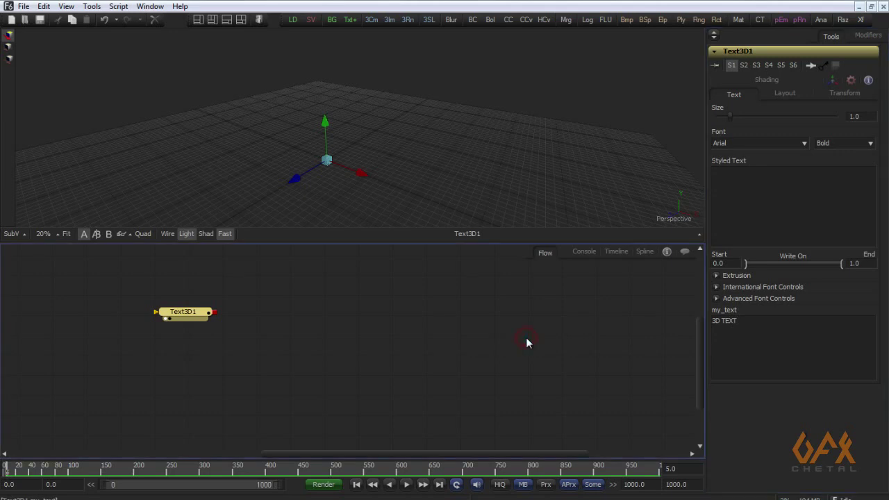
drag(749, 325, 700, 330)
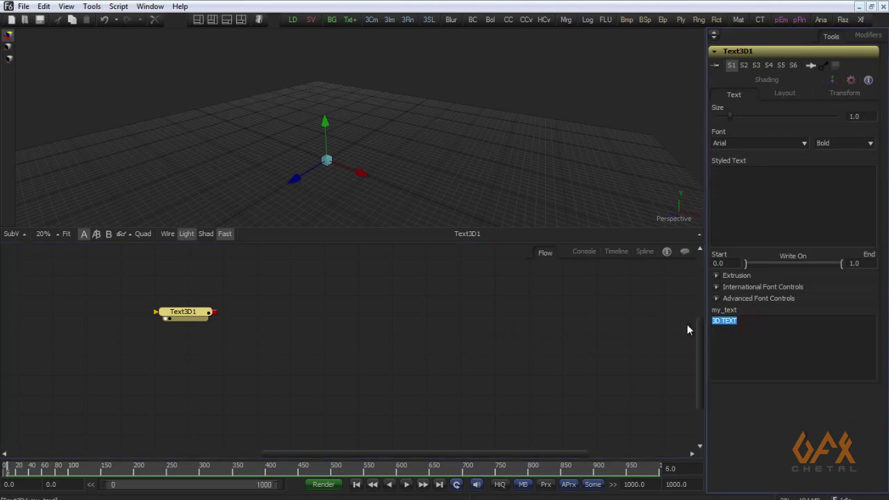
text(WORKFLOW)
click(502, 351)
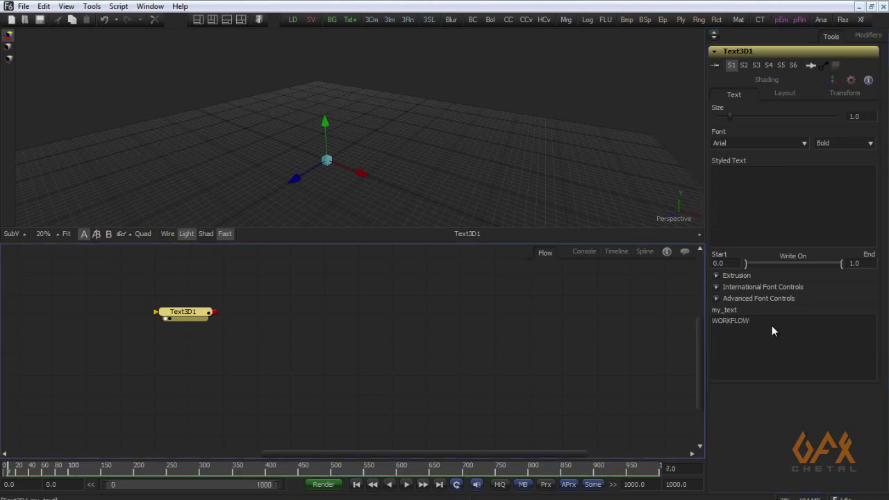
drag(771, 325, 694, 323)
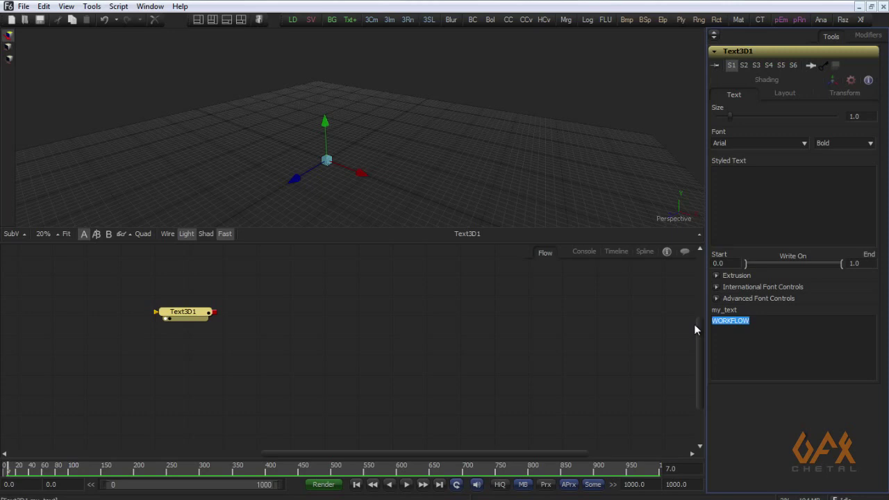
text(SIMPLW)
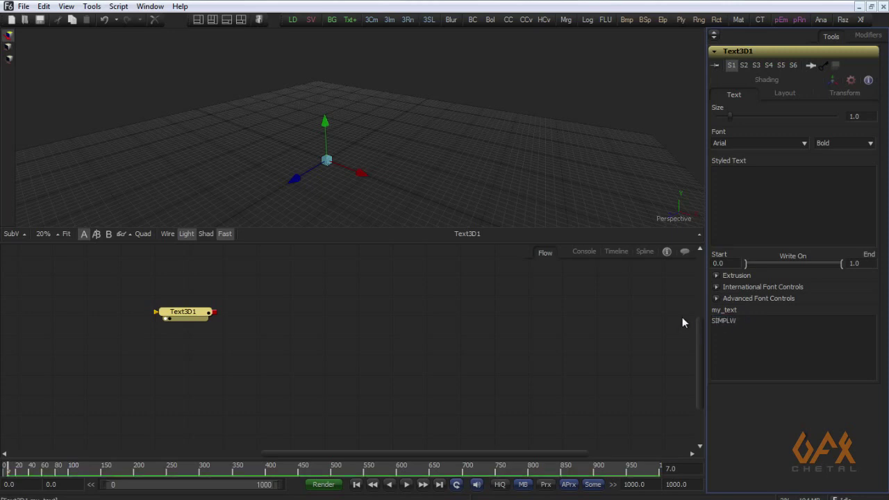
key(BackSpace)
text(E)
Change my_text to GRID at frame 8.
click(564, 374)
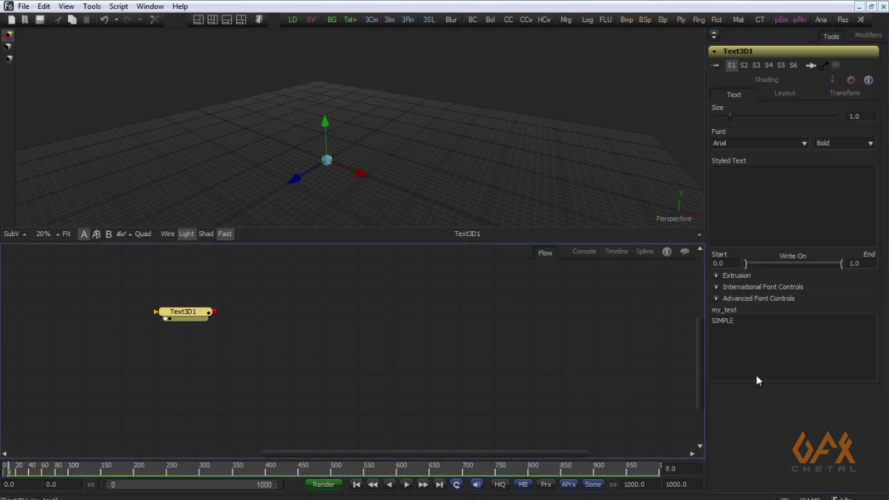
double_click(747, 323)
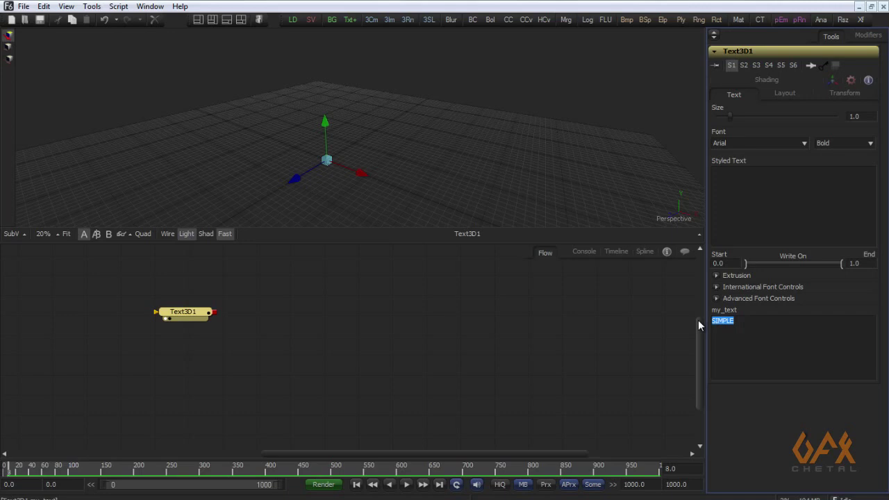
text(GRID)
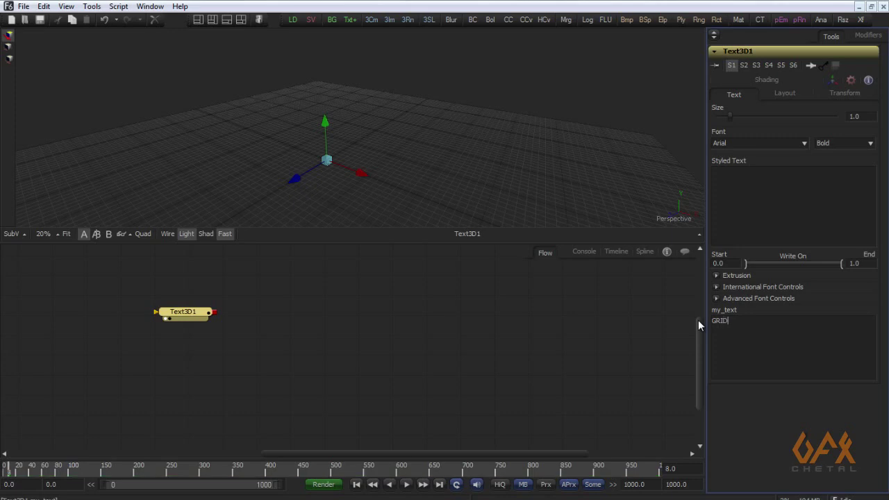
click(496, 340)
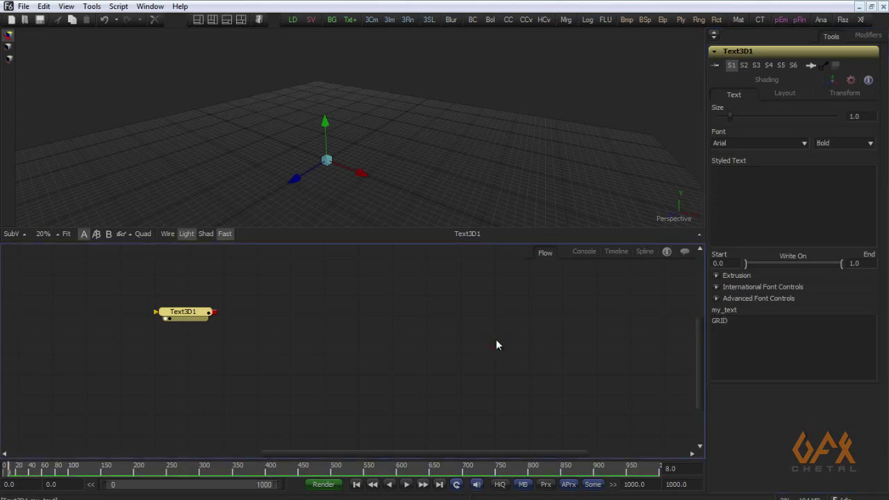
Change my_text to DUPLICATES at frame 9.
key(bracketright)
double_click(743, 325)
text(DUPLICATES)
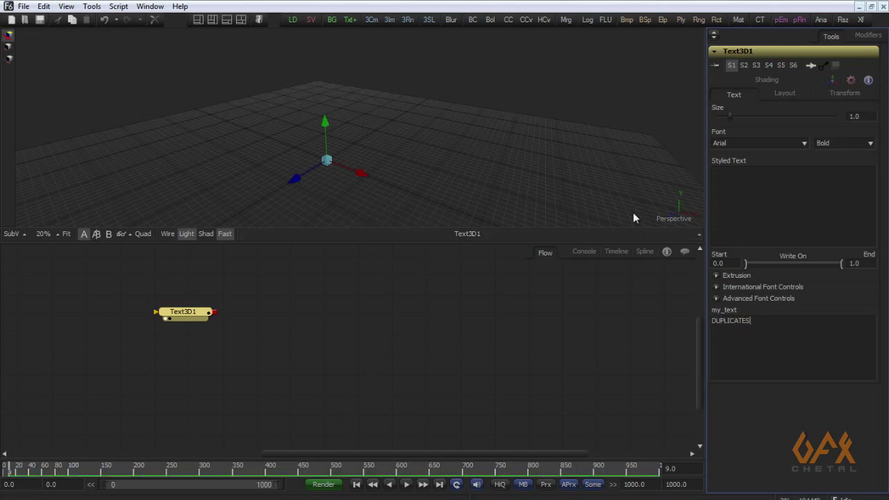
click(430, 356)
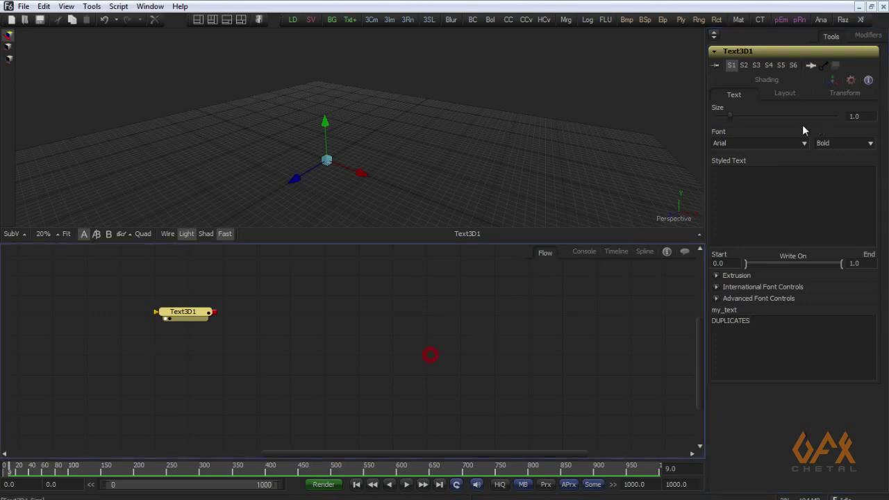
Add an expression to Text3D1's Styled Text and link it to the my_text control.
right_click(723, 162)
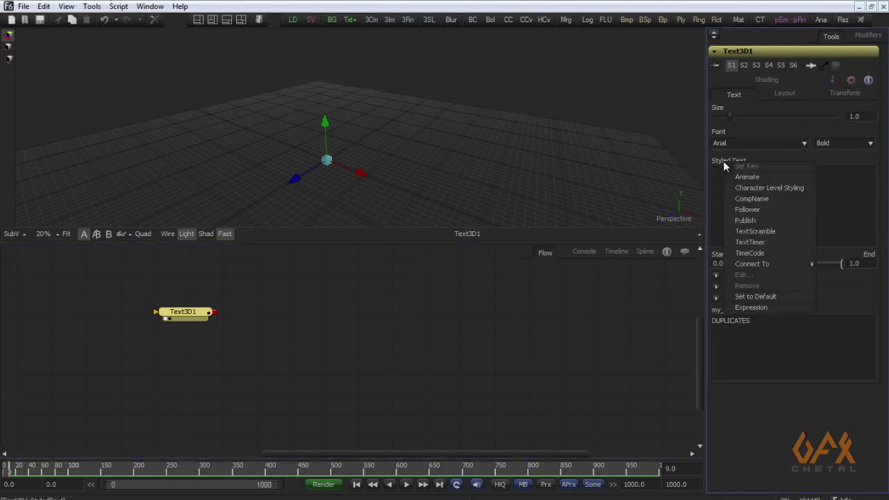
click(747, 307)
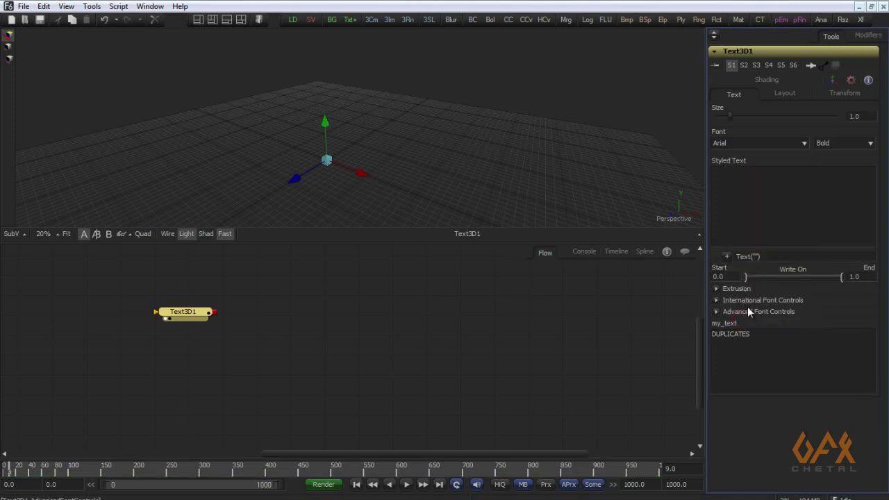
click(727, 257)
drag(727, 259, 723, 325)
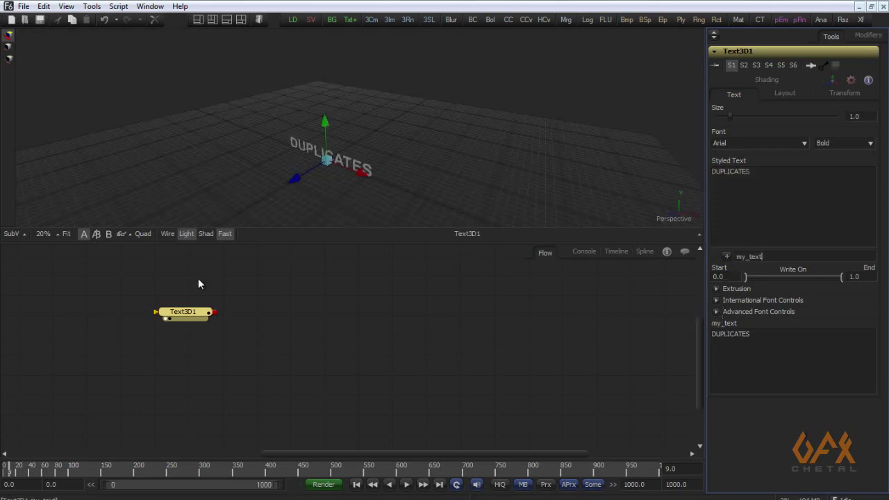
Give the 3D text an extrusion depth of about 0.08.
click(716, 288)
drag(727, 311, 771, 307)
drag(169, 153, 280, 163)
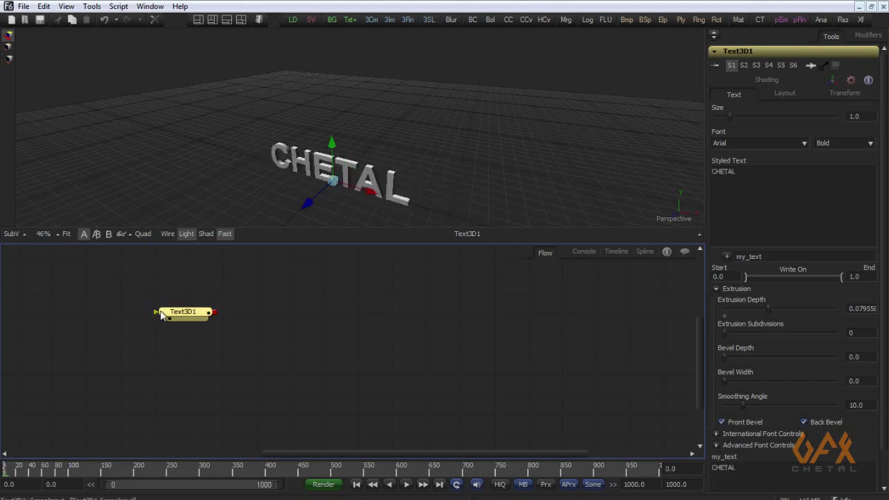
Add a Duplicate 3D node after Text3D1 and set its last copy to 5.
click(180, 312)
click(91, 7)
mouse_move(112, 24)
click(186, 110)
drag(243, 314, 300, 312)
click(862, 102)
text(5)
key(Return)
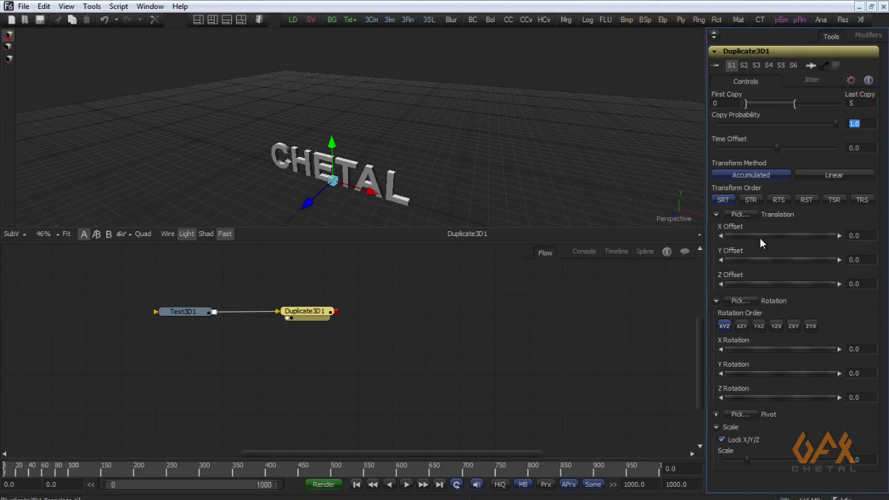
Offset the copies about 0.92 in X and 0.80 in Y, and set the time offset to 1.
drag(757, 235, 783, 236)
drag(750, 260, 773, 261)
click(856, 147)
text(1)
key(Return)
scroll(375, 172, down, 3)
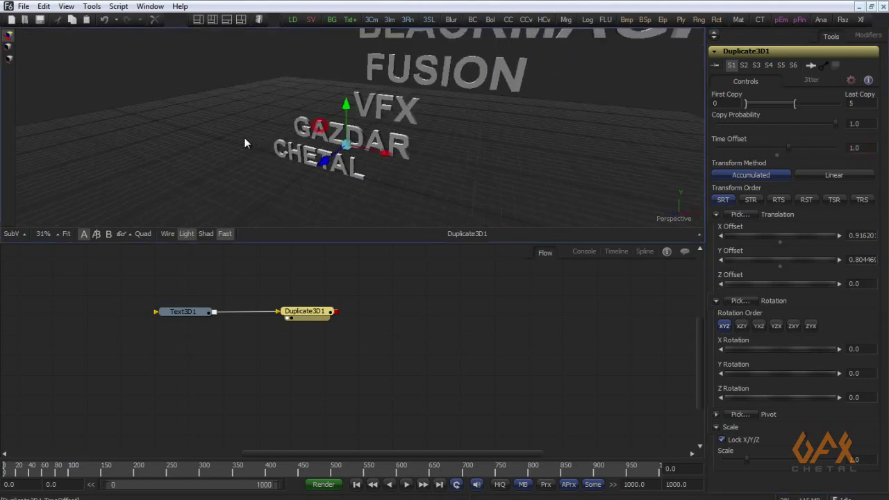
scroll(376, 177, down, 2)
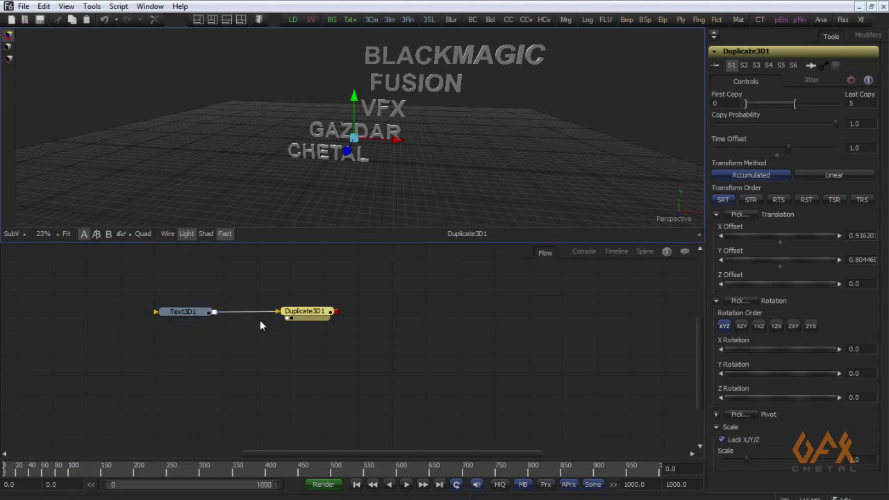
Space Duplicate3D1 further from Text3D1 in the flow and set the composition's global end time to 200.
drag(298, 316, 347, 316)
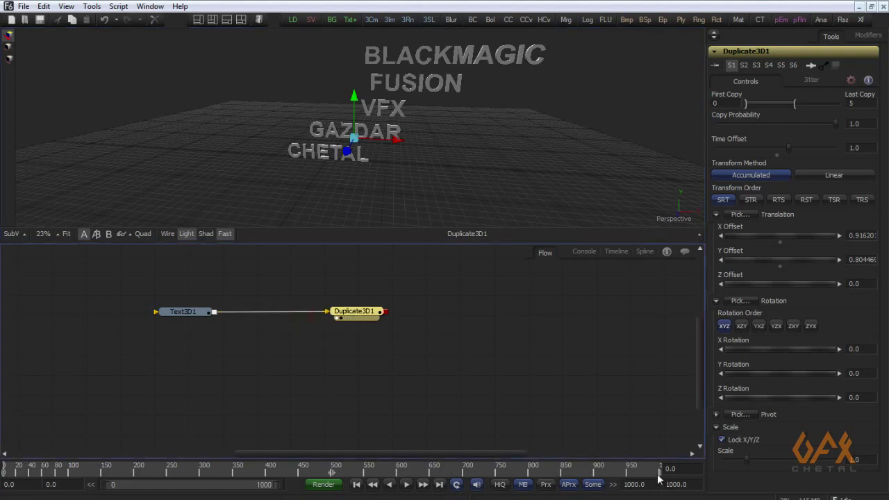
click(688, 484)
text(200)
key(Return)
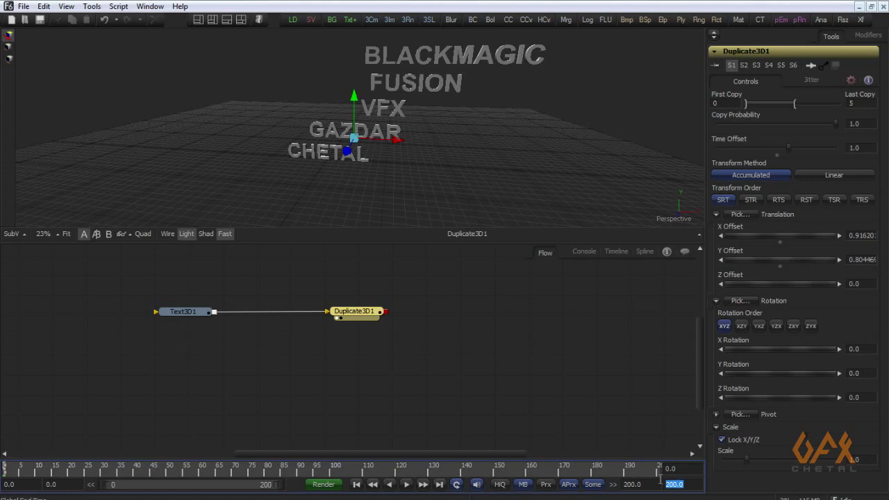
Replace Text3D1's Styled Text expression with self : GetValue("my_text", time).
click(196, 314)
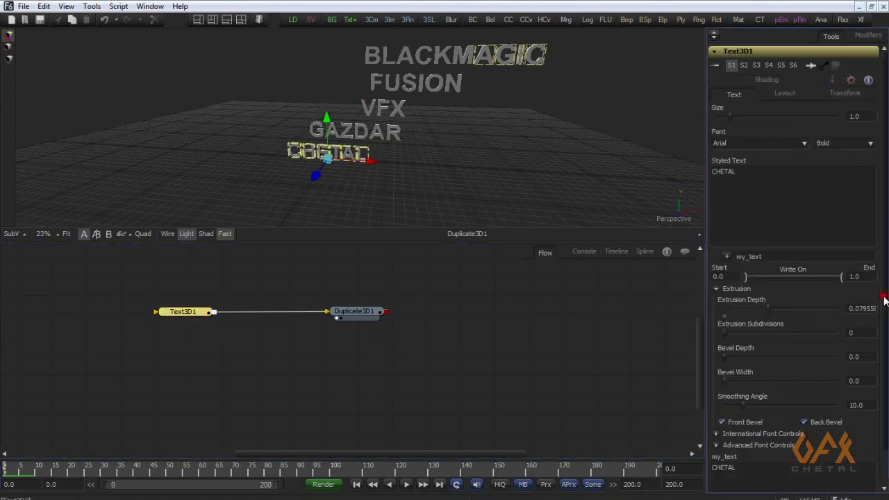
scroll(884, 301, down, 1)
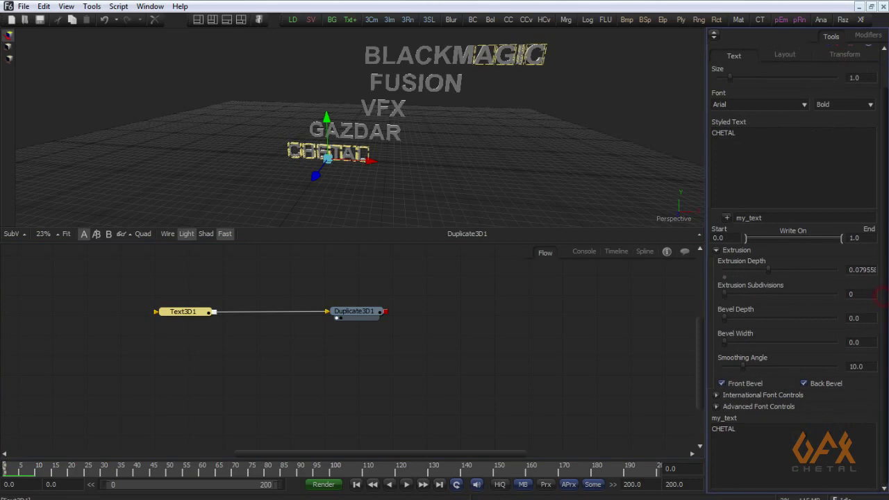
double_click(759, 220)
key(BackSpace)
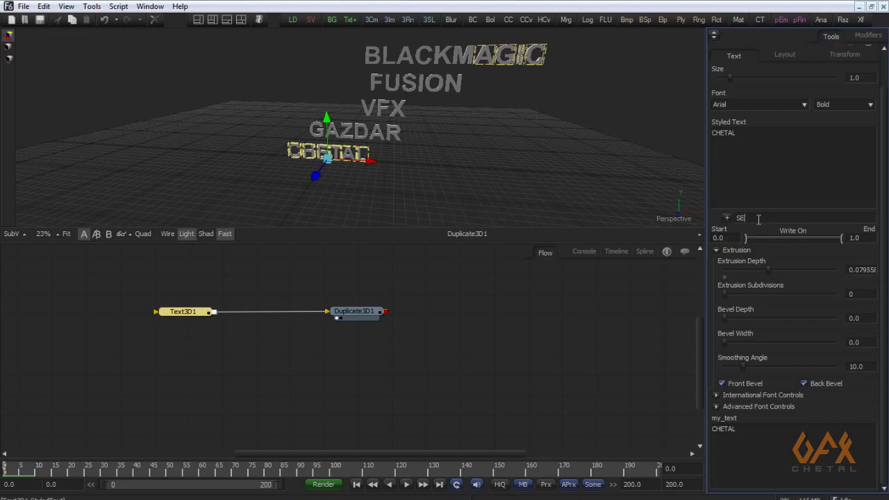
text(self : GetValue()
drag(726, 217, 718, 422)
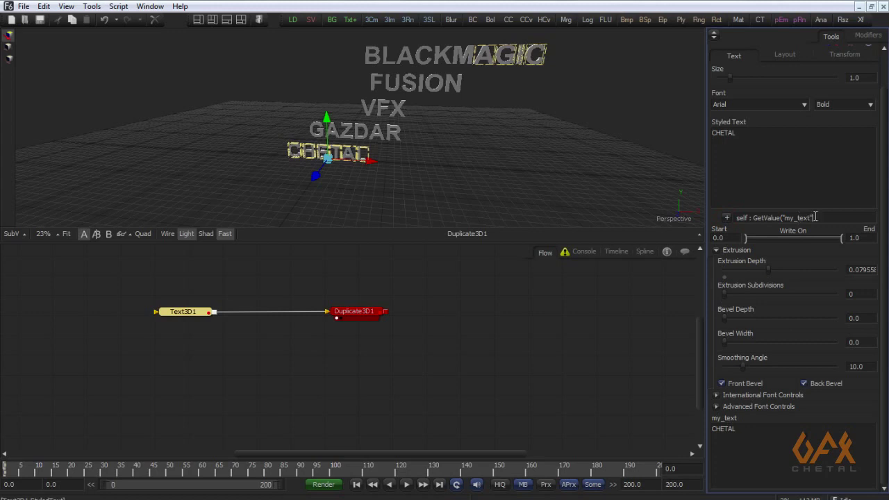
text(,time)
click(532, 322)
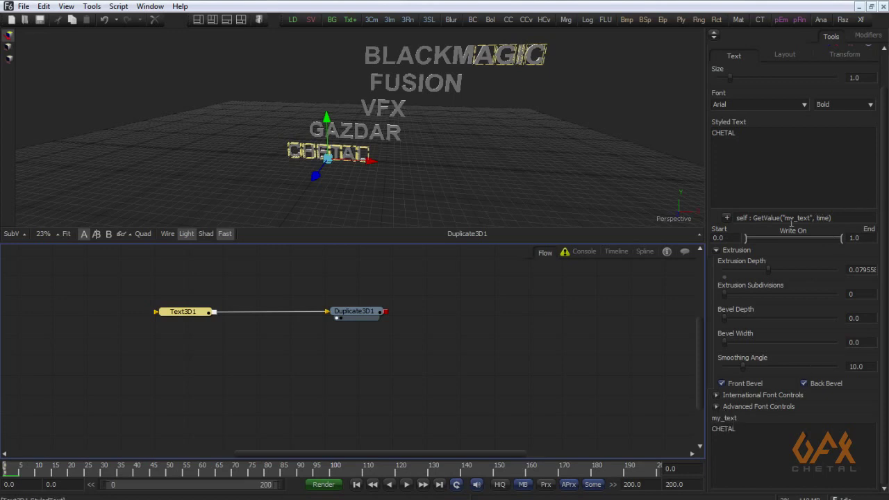
View Text3D1 on its own and step through the first frames to check how the word changes.
click(195, 312)
drag(277, 132, 297, 140)
drag(308, 144, 327, 140)
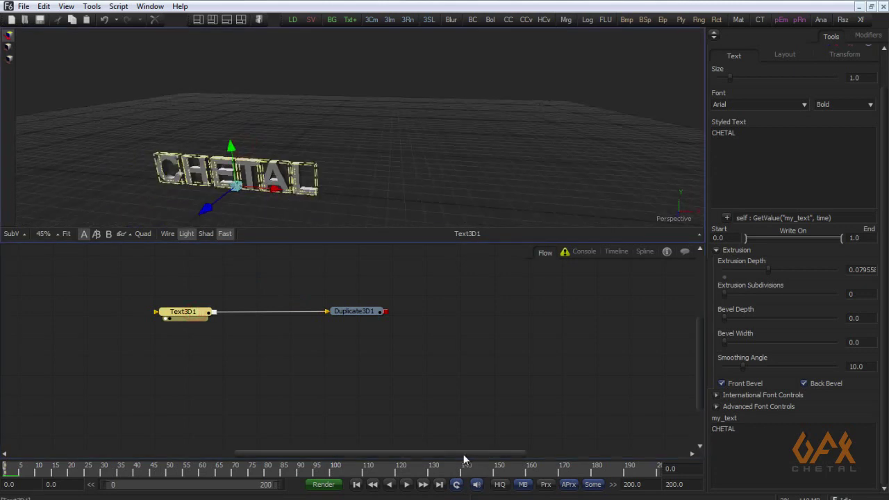
click(423, 484)
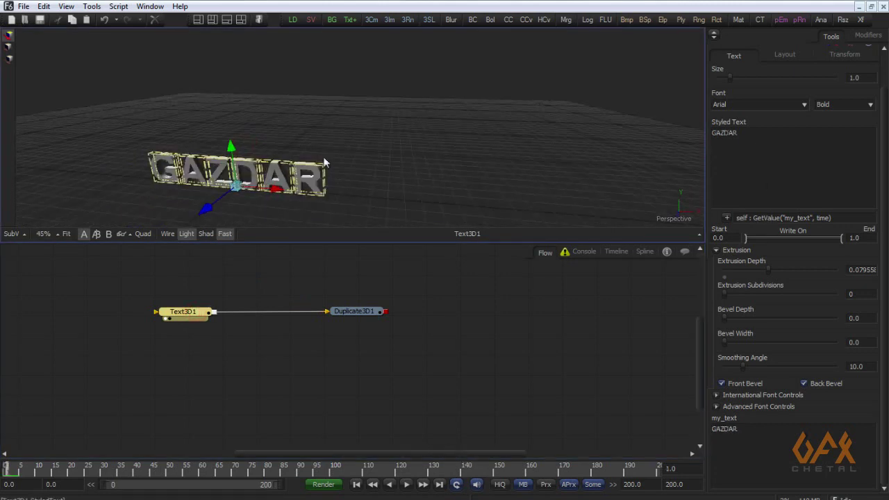
key(Right)
key(Left)
key(Left)
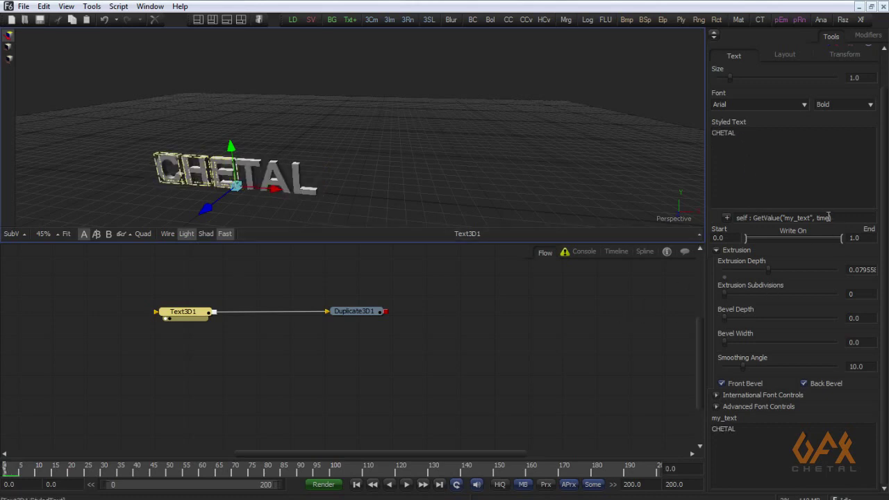
Divide the time by 201 in the Styled Text expression, making it self : GetValue("my_text", time/201).
click(828, 218)
text())
key(Left)
text(/)
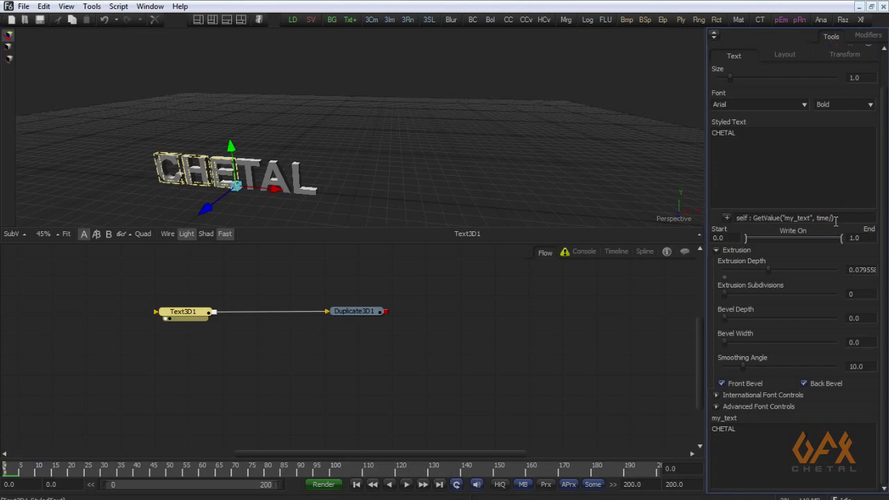
text(20)
text(0)
text())
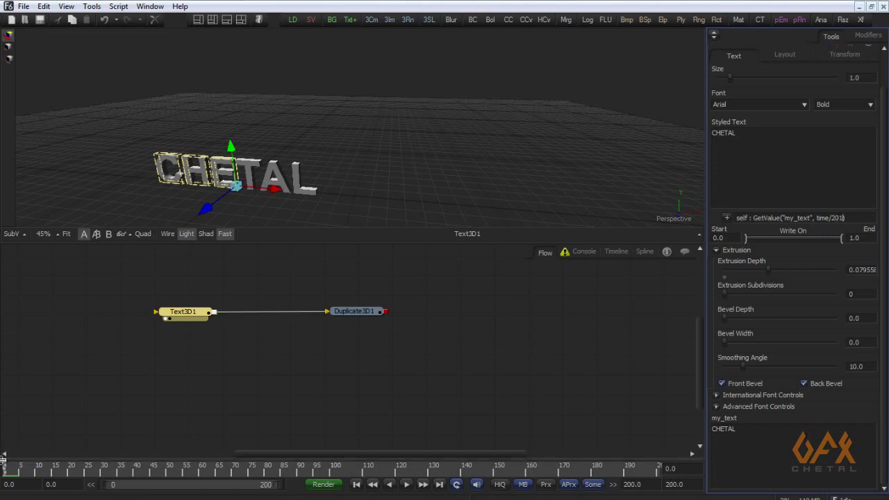
Scrub the timeline to frame 200 to check whether Text3D1 keeps its word over the whole range.
mouse_move(6, 472)
mouse_down()
mouse_move(51, 475)
mouse_move(2, 477)
mouse_up()
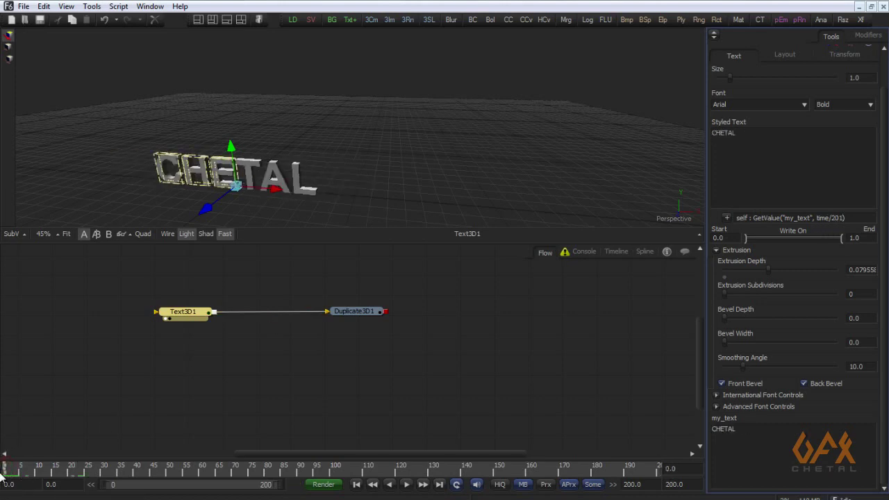
click(188, 312)
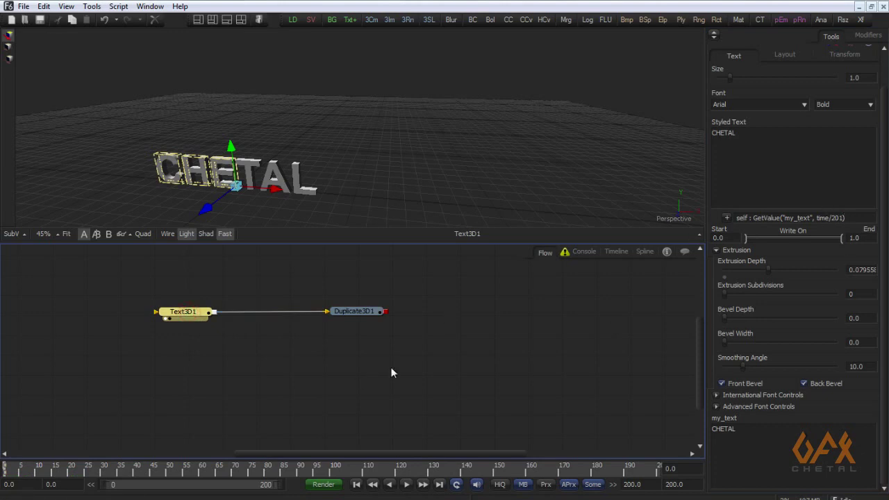
click(460, 353)
click(175, 313)
drag(8, 473, 672, 479)
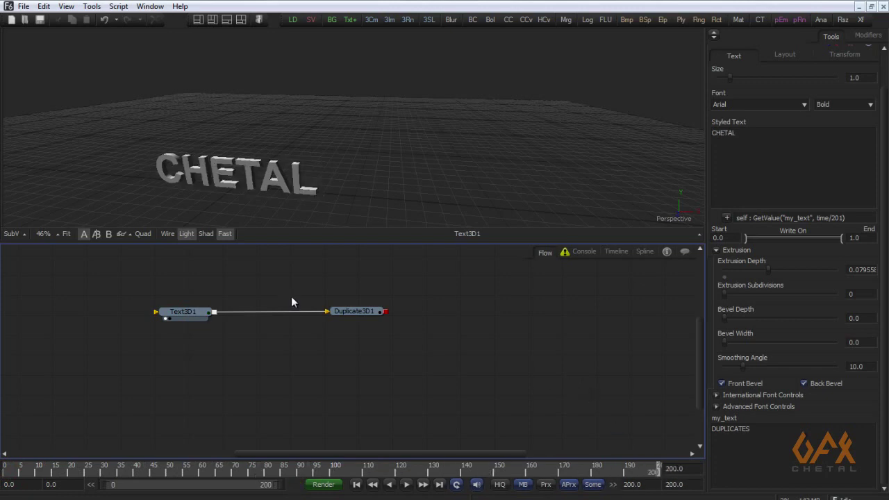
Set Duplicate3D1's time offset to 201 and its last copy to 10.
click(351, 313)
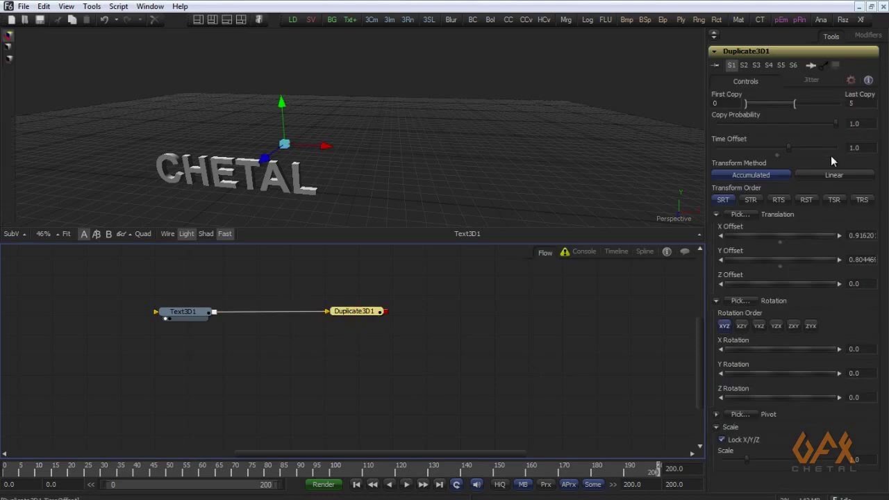
click(856, 147)
text(201)
key(Return)
click(859, 104)
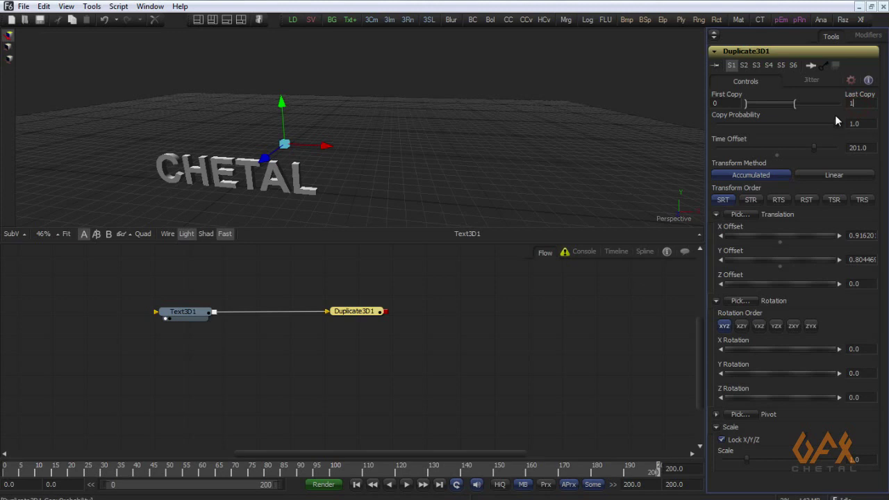
text(10)
key(Return)
View the Duplicate3D1 result and scrub the timeline to frame 86 to check the words of the copies.
drag(380, 145, 127, 171)
drag(417, 173, 298, 182)
drag(163, 473, 288, 474)
Add translation jitter to the copies of about 3.02 in X, 1.92 in Y and 4.60 in Z.
click(812, 80)
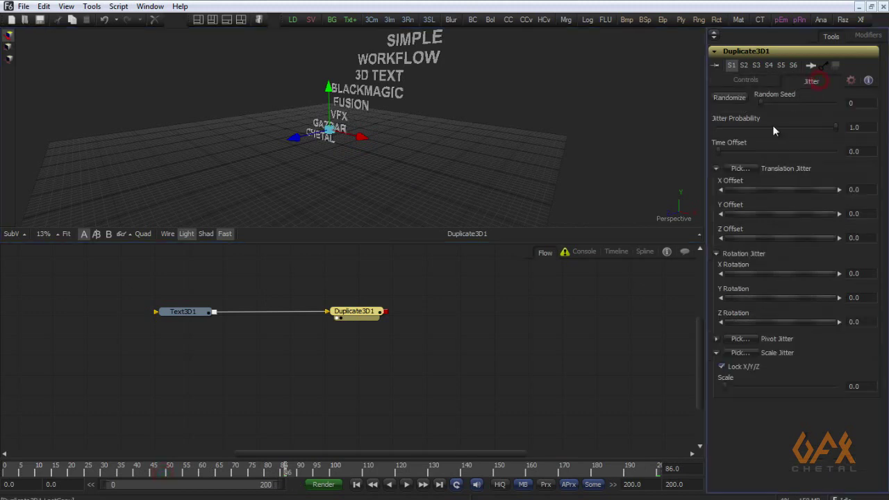
drag(746, 190, 858, 190)
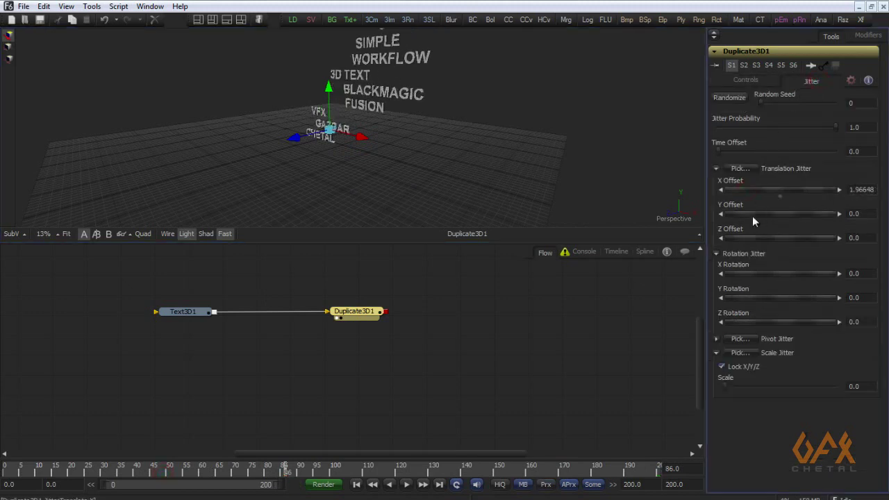
drag(751, 218, 854, 216)
drag(744, 240, 885, 240)
drag(732, 191, 791, 192)
drag(747, 240, 858, 241)
Add rotation jitter to the copies of about 66.4 in X, 77.4 in Y and 62.3 in Z.
drag(737, 276, 783, 267)
drag(745, 293, 788, 294)
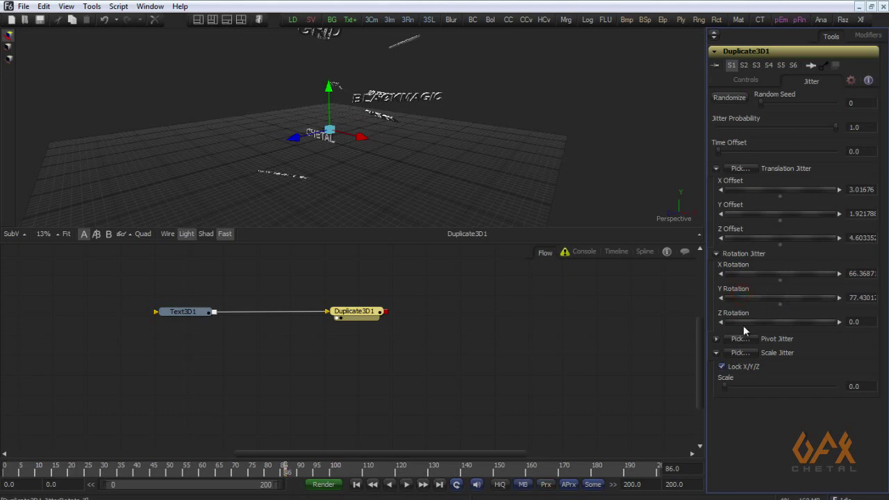
drag(741, 322, 776, 318)
drag(295, 92, 639, 66)
drag(257, 82, 432, 207)
Move the Text3D1 node closer to Duplicate3D1 in the flow and show its controls.
click(203, 311)
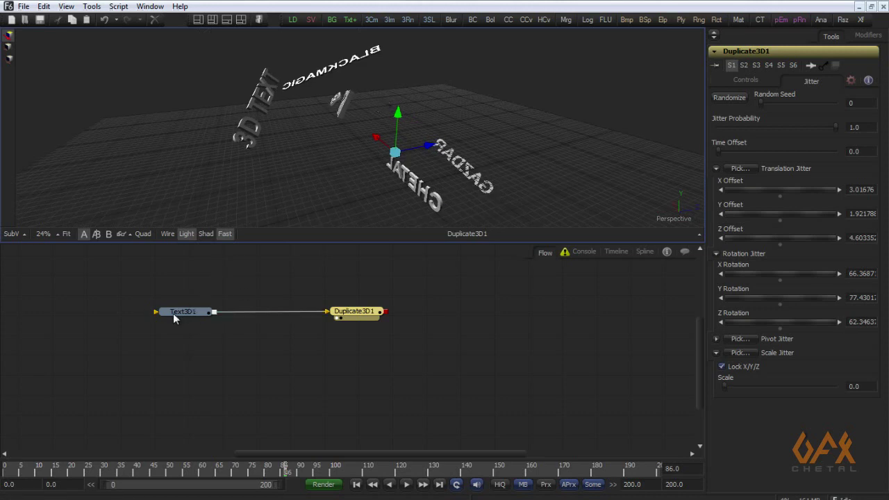
drag(190, 317, 223, 310)
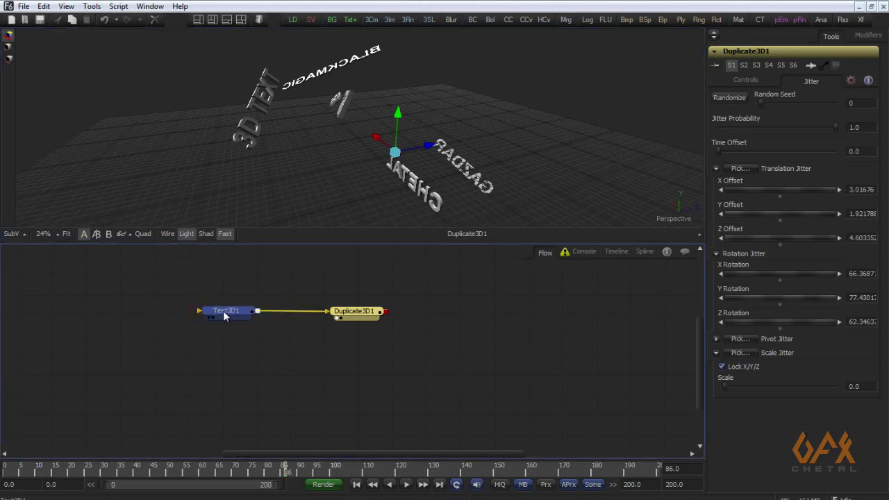
click(223, 310)
drag(204, 67, 339, 109)
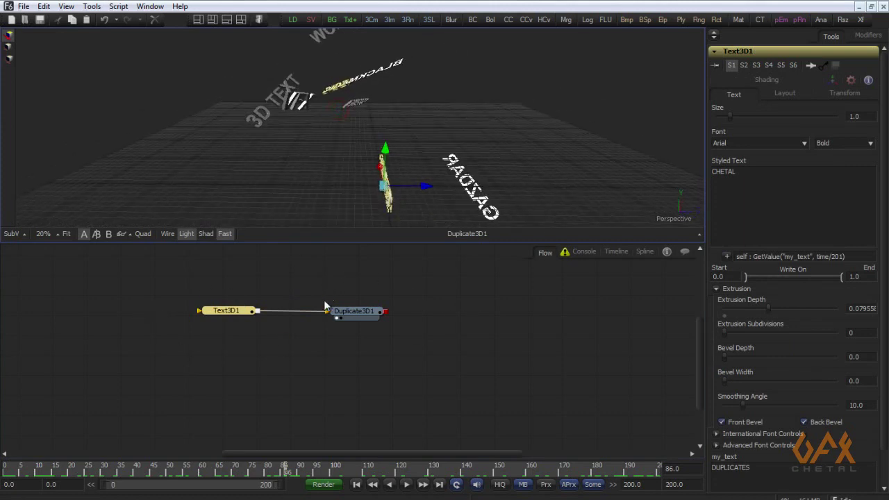
drag(325, 292, 274, 294)
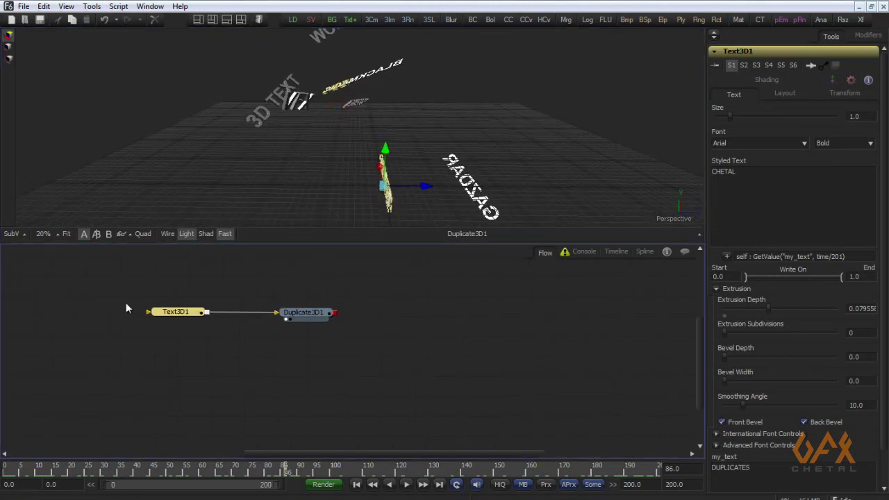